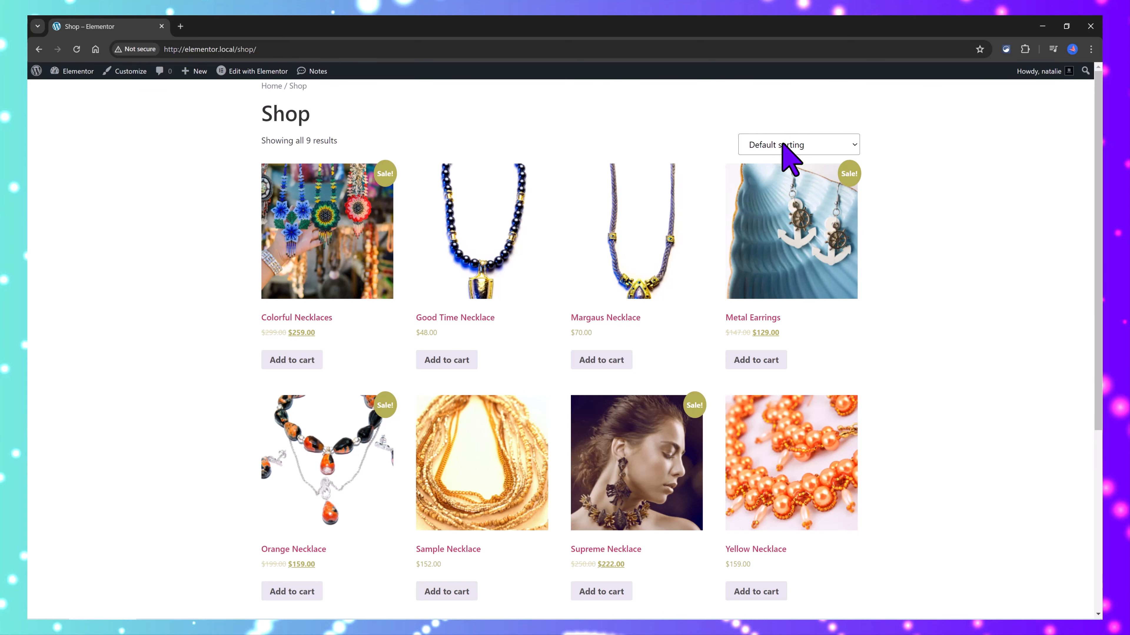
Step: Preview the shop page's product sorting options, including Sort by popularity
click(785, 147)
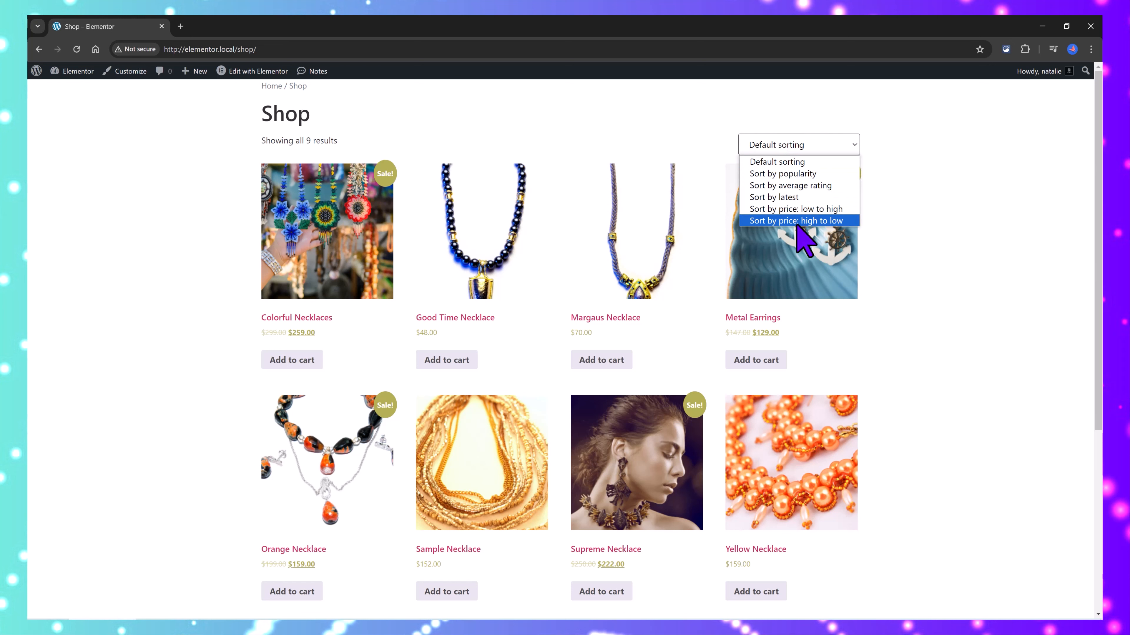
click(803, 162)
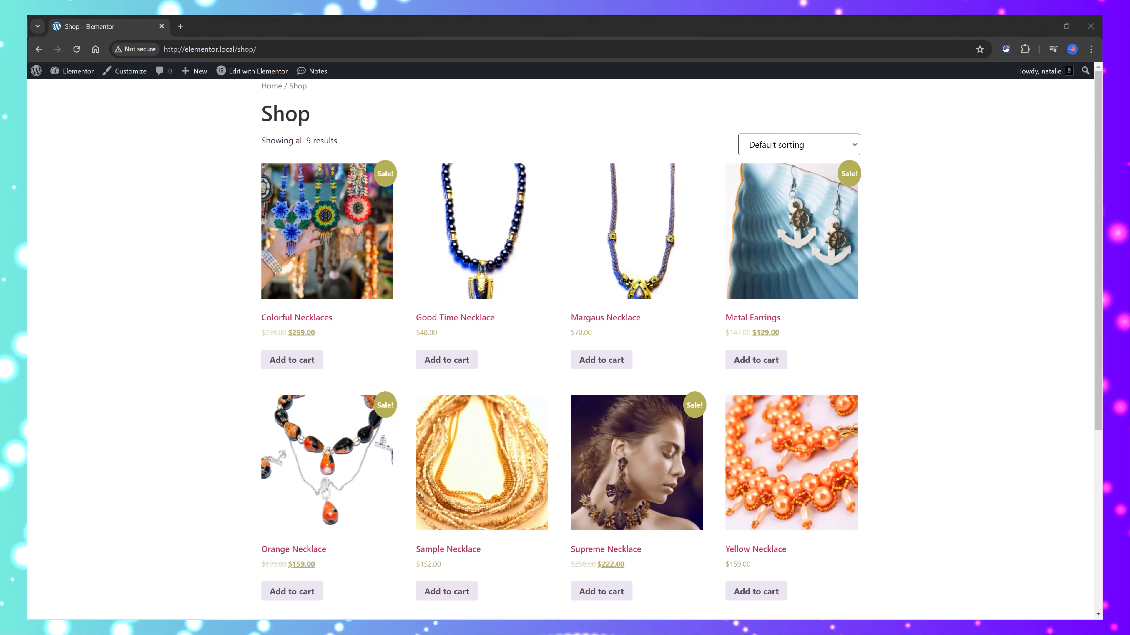
click(830, 152)
click(839, 175)
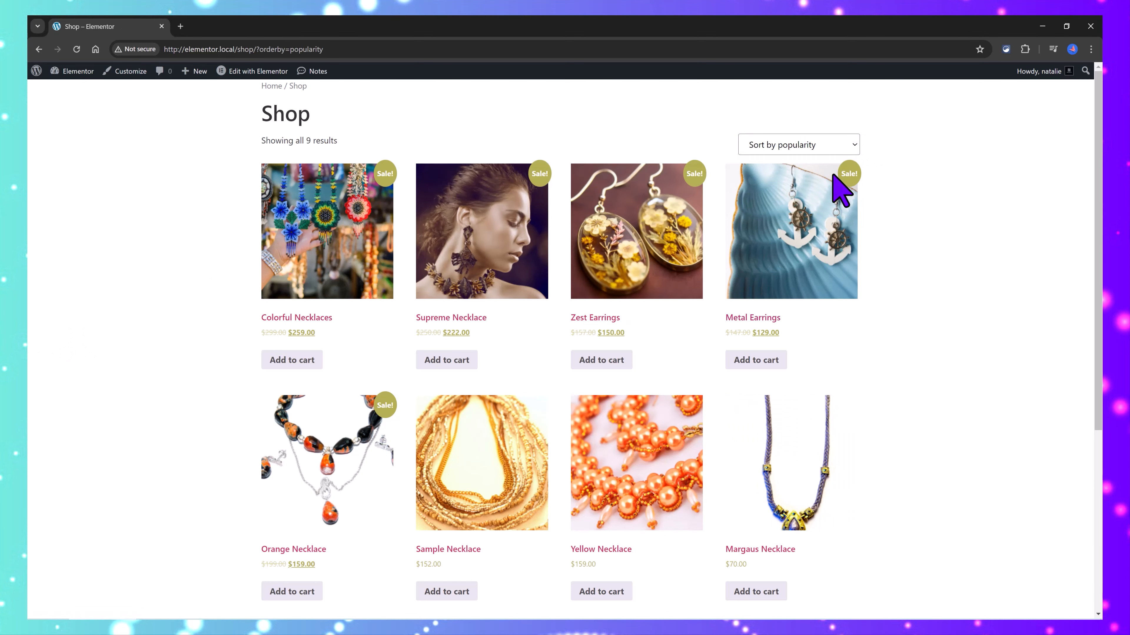
click(814, 147)
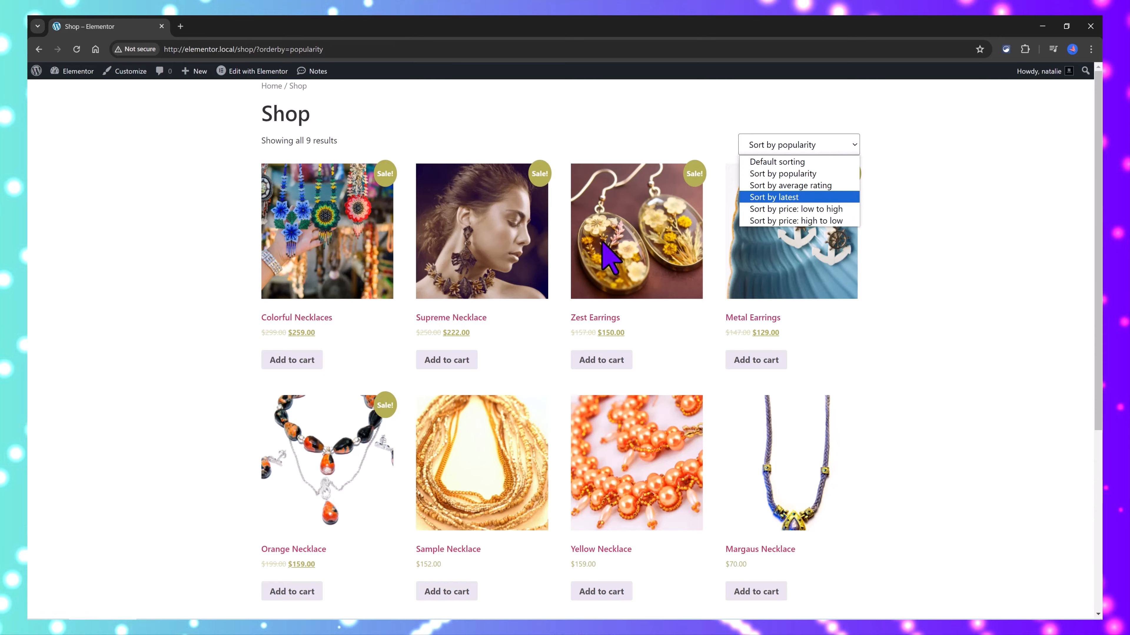
key(Down)
key(Down)
key(Return)
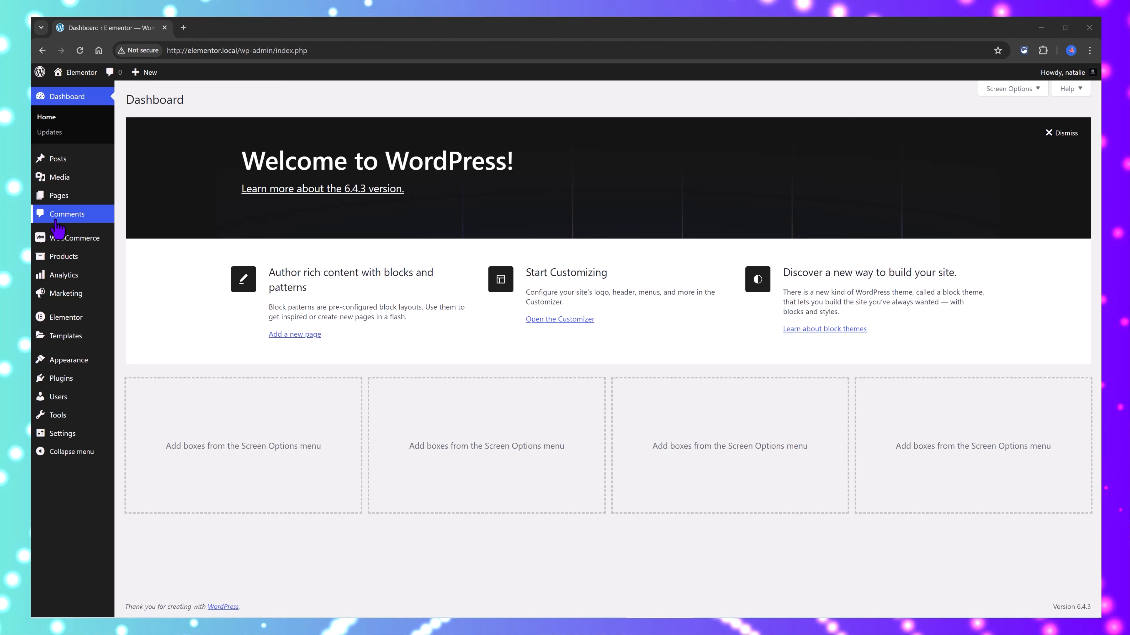
Step: Enable the Products post type in Elementor's general settings
mouse_move(75, 317)
click(140, 319)
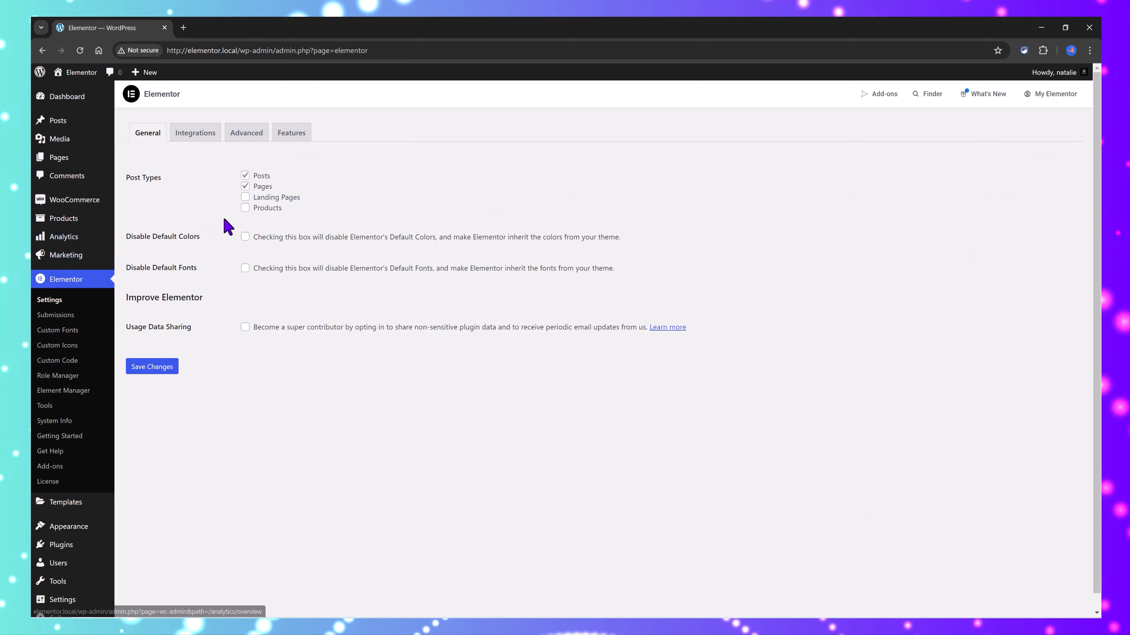
click(246, 208)
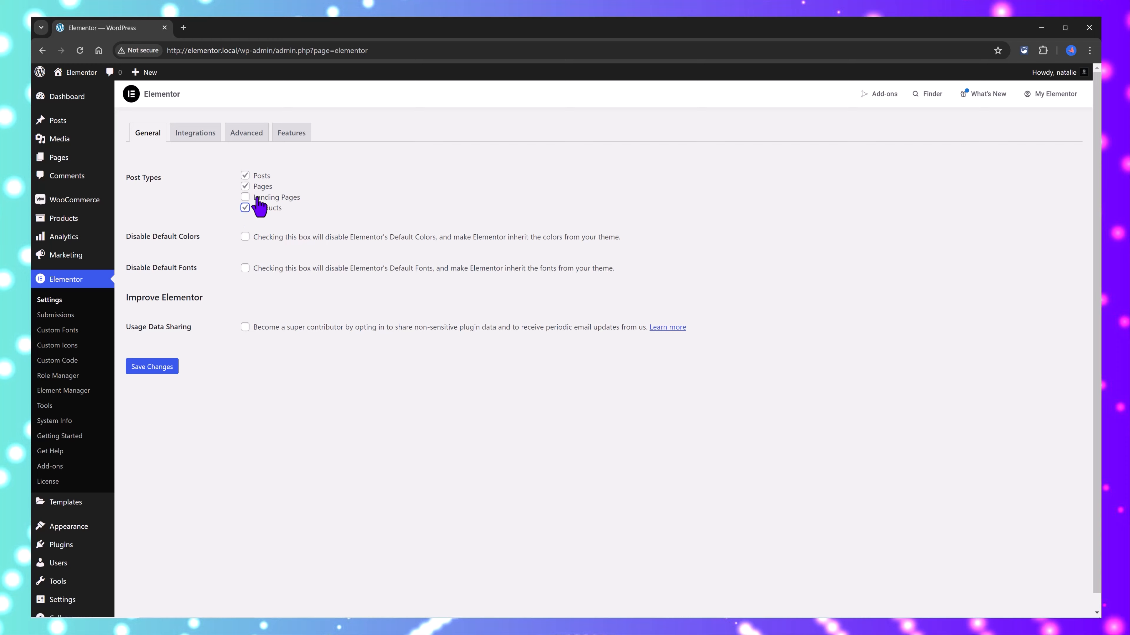
Step: Set the Grid Container and Flexbox Container features to Active in Elementor's settings
click(299, 134)
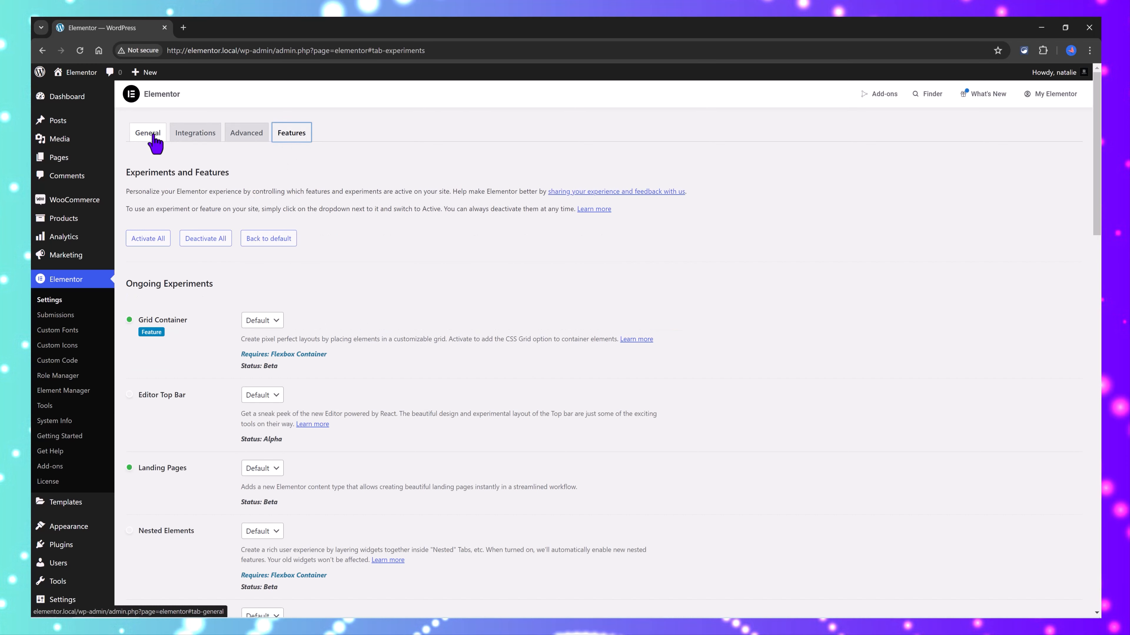
click(262, 321)
click(264, 350)
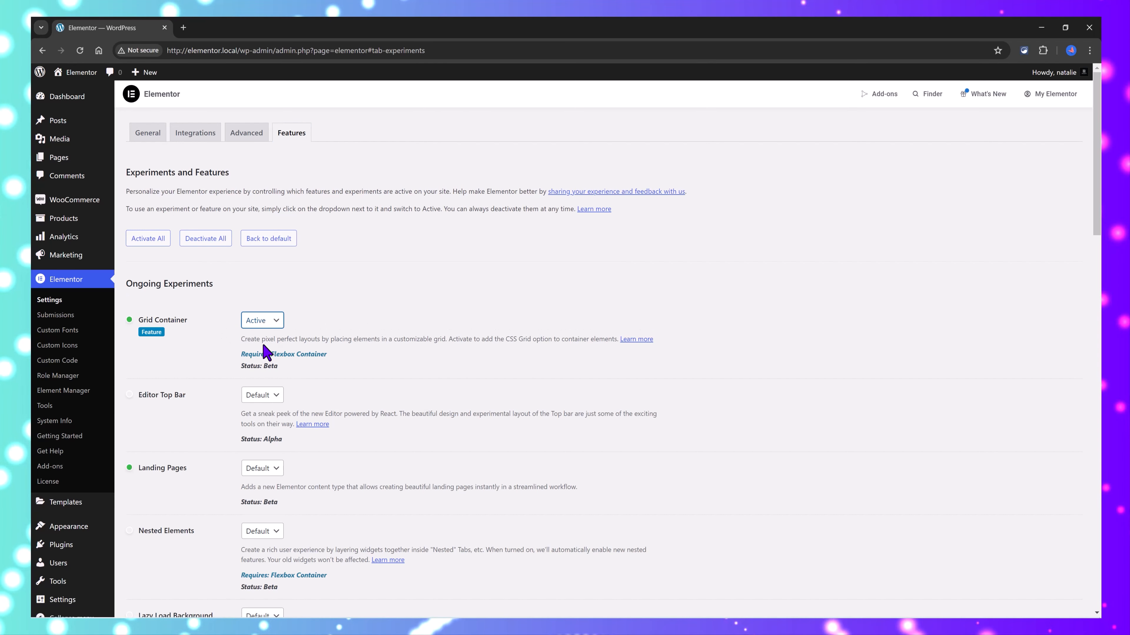
click(272, 442)
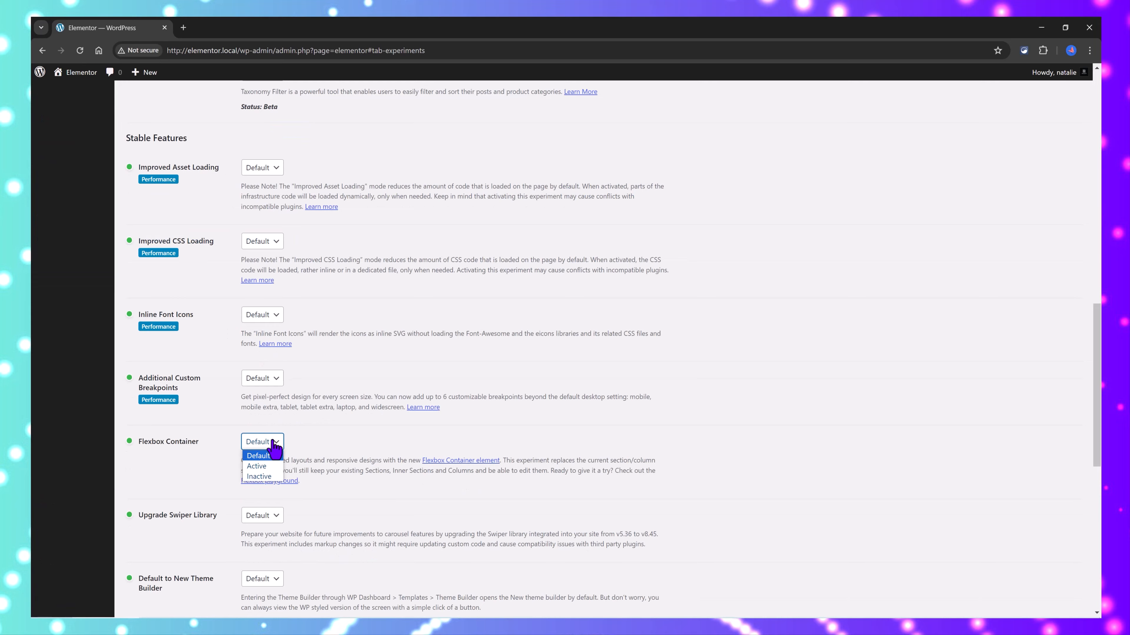
click(258, 466)
scroll(353, 441, down, 5)
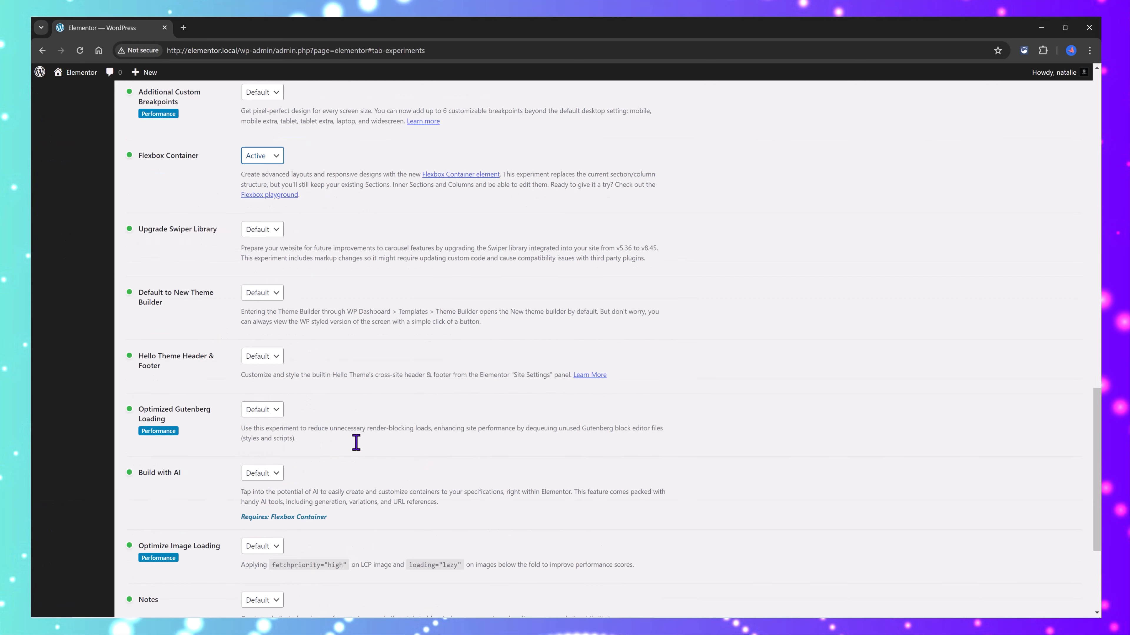
scroll(283, 396, up, 7)
click(263, 374)
click(279, 400)
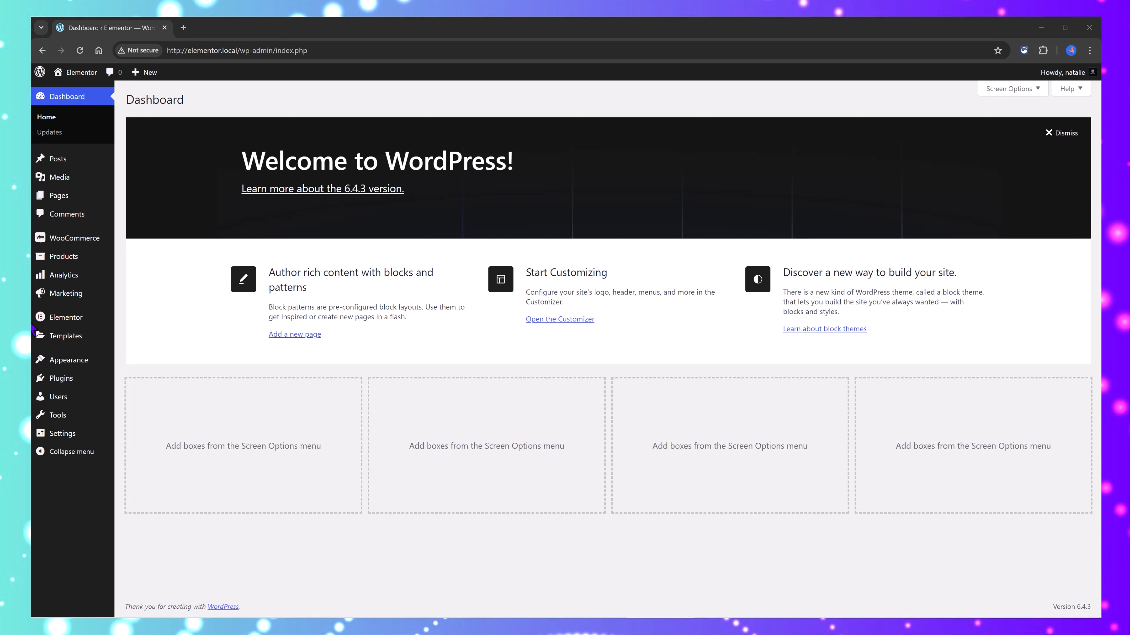
Step: Create a Products Archive template named "WooCommerce Archive Template Tutorial"
mouse_move(95, 342)
click(138, 413)
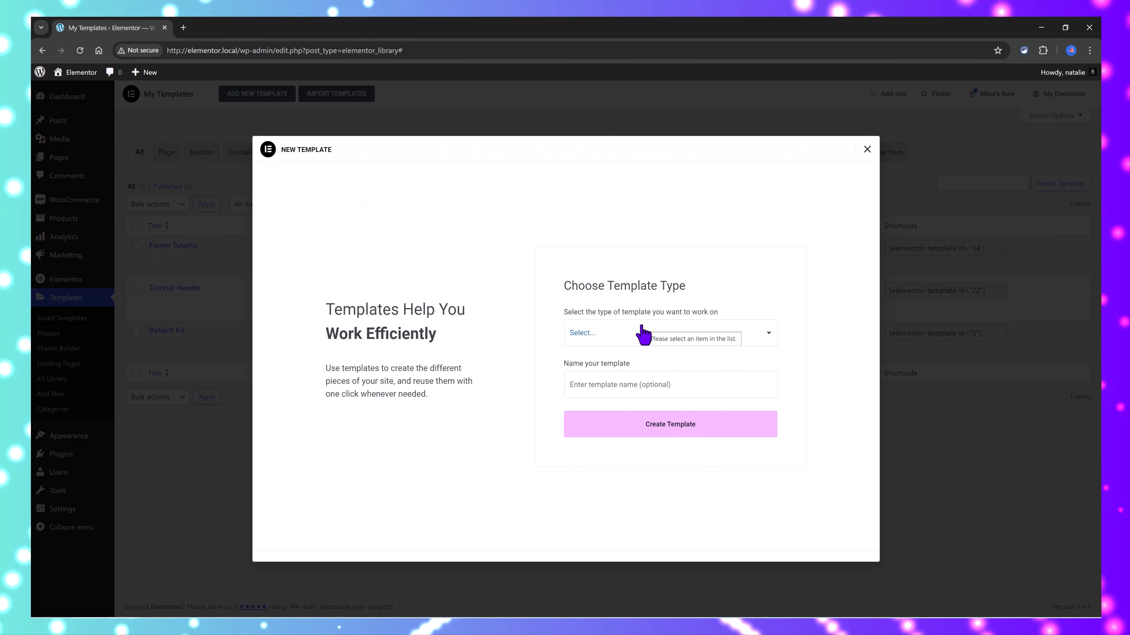
click(644, 333)
click(622, 456)
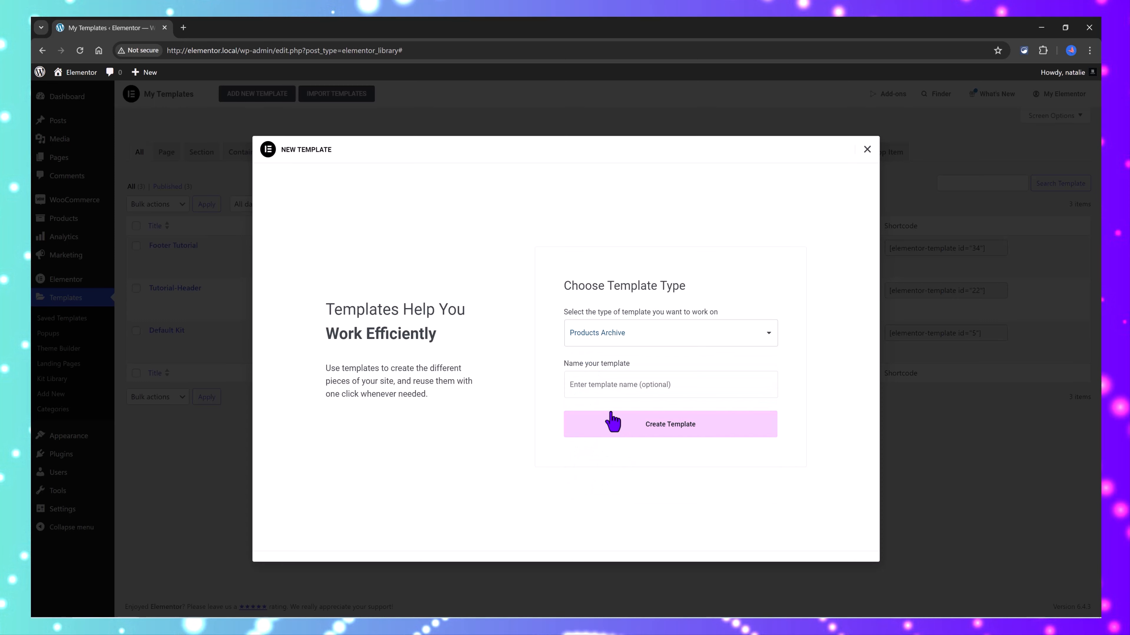
click(607, 375)
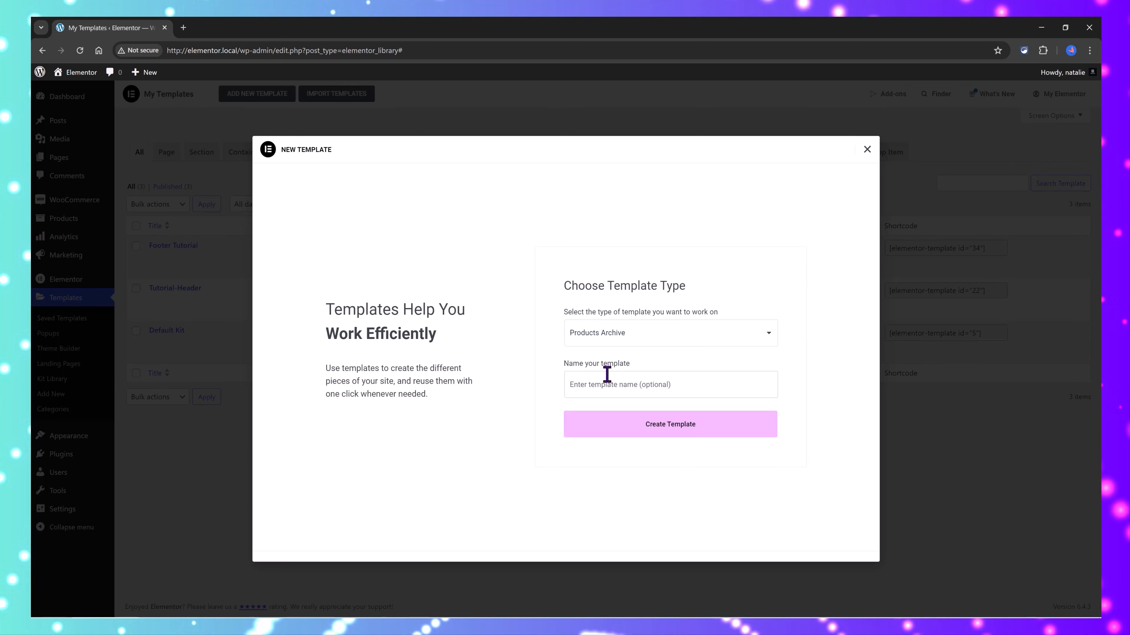
text(WooCommerce Archive Template Tutorial)
click(656, 429)
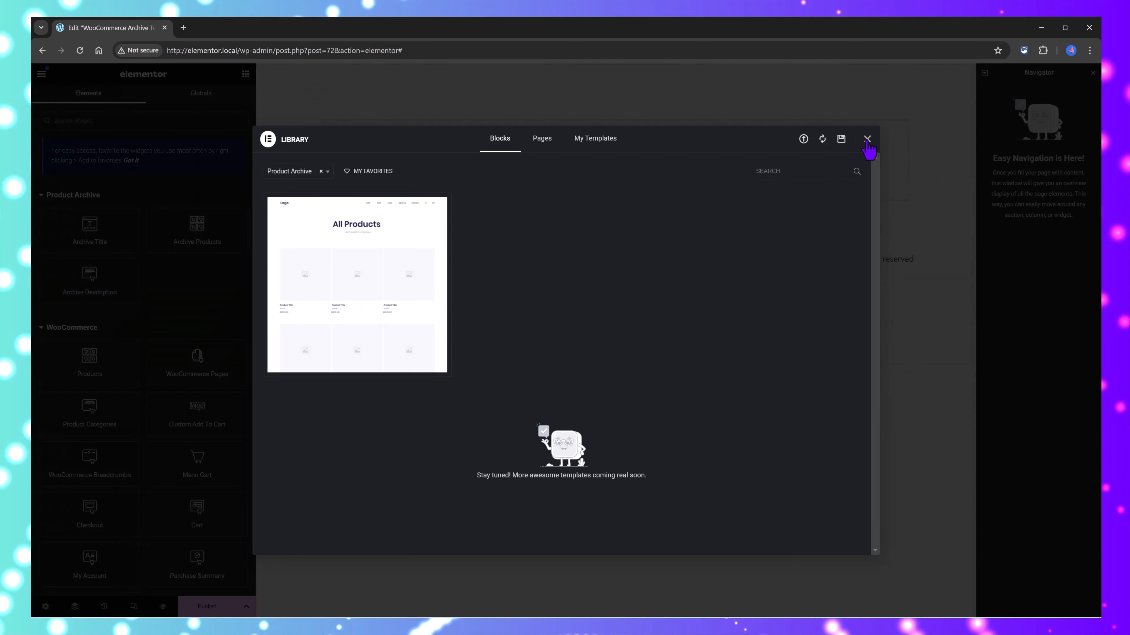
click(867, 140)
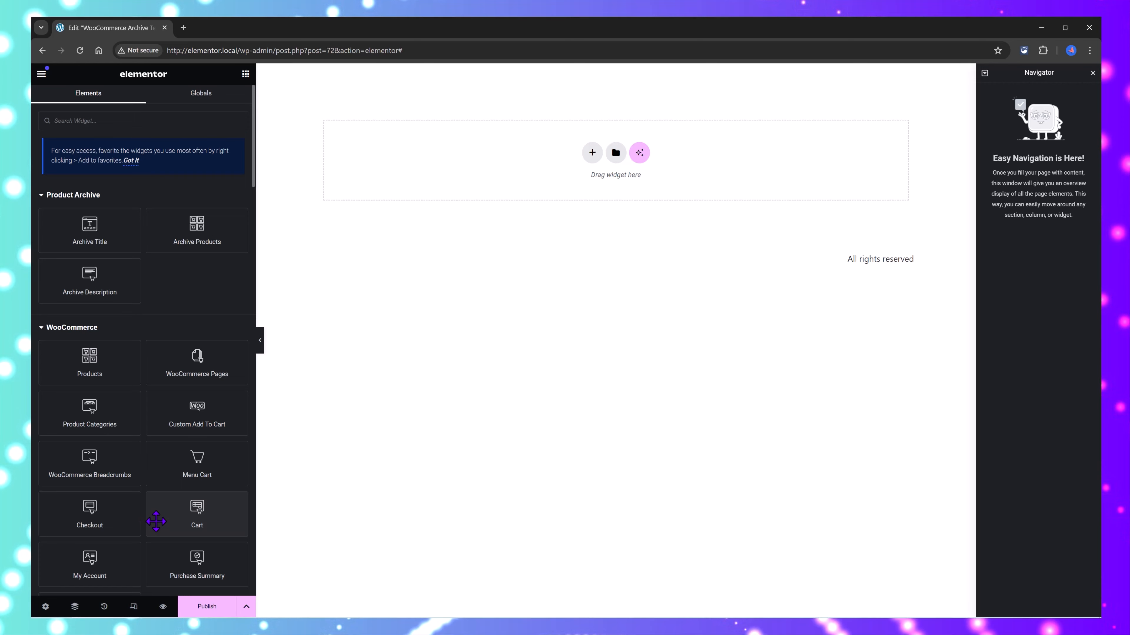
Step: Add a Loop Grid to the archive template and set the page layout to Elementor Full Width
click(216, 242)
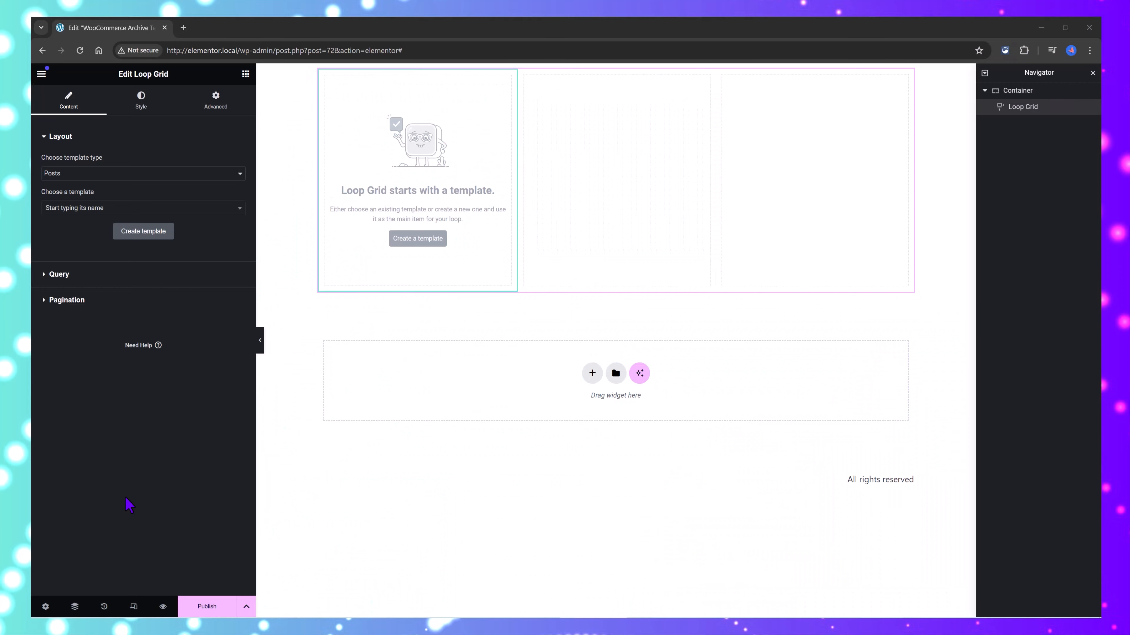
click(46, 607)
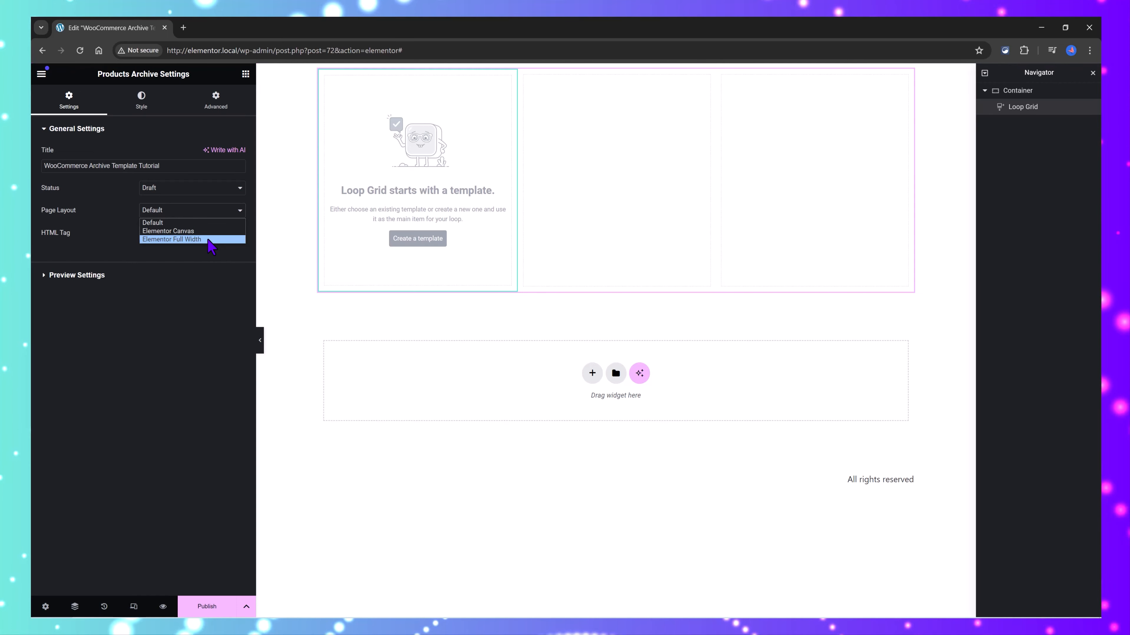
click(207, 239)
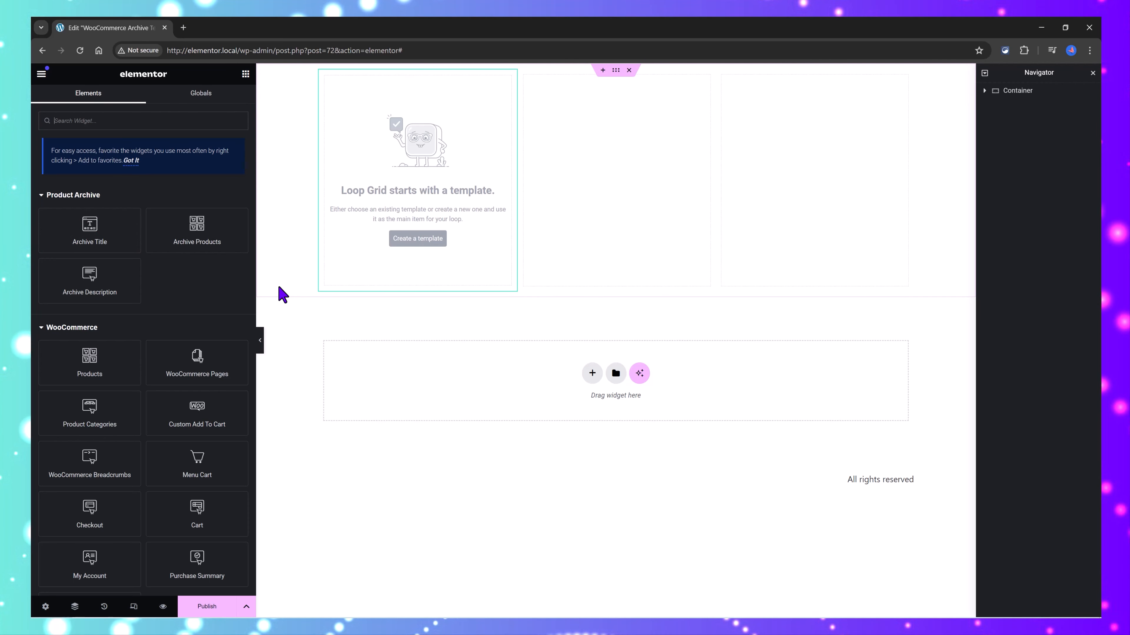
Step: Create a loop item template for the Loop Grid and set its preview width to 100%
click(428, 250)
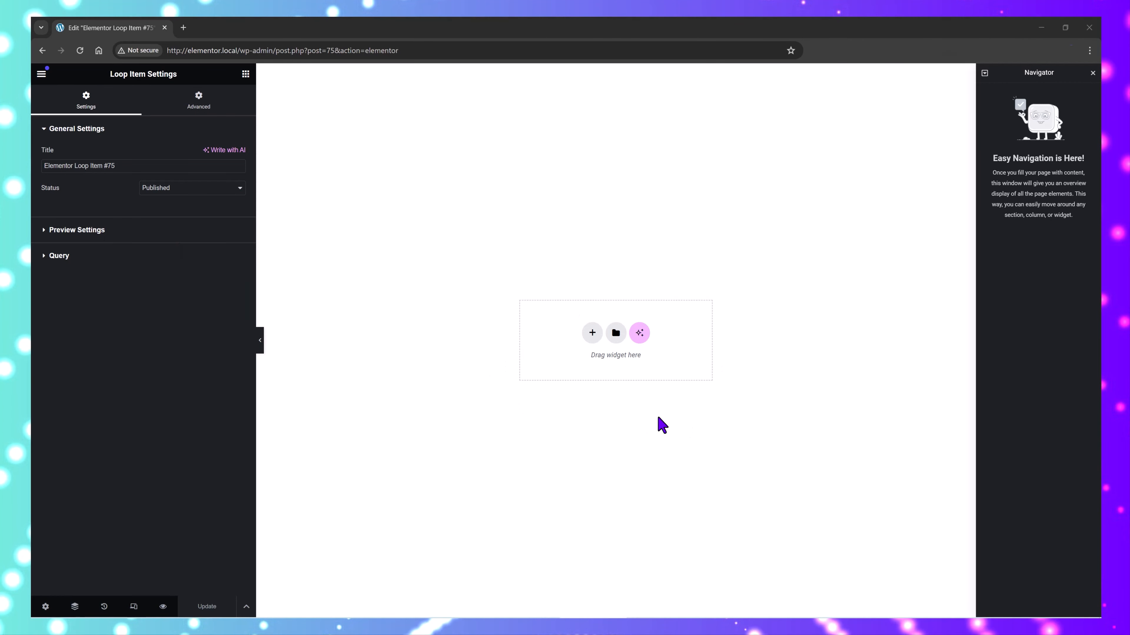
click(42, 236)
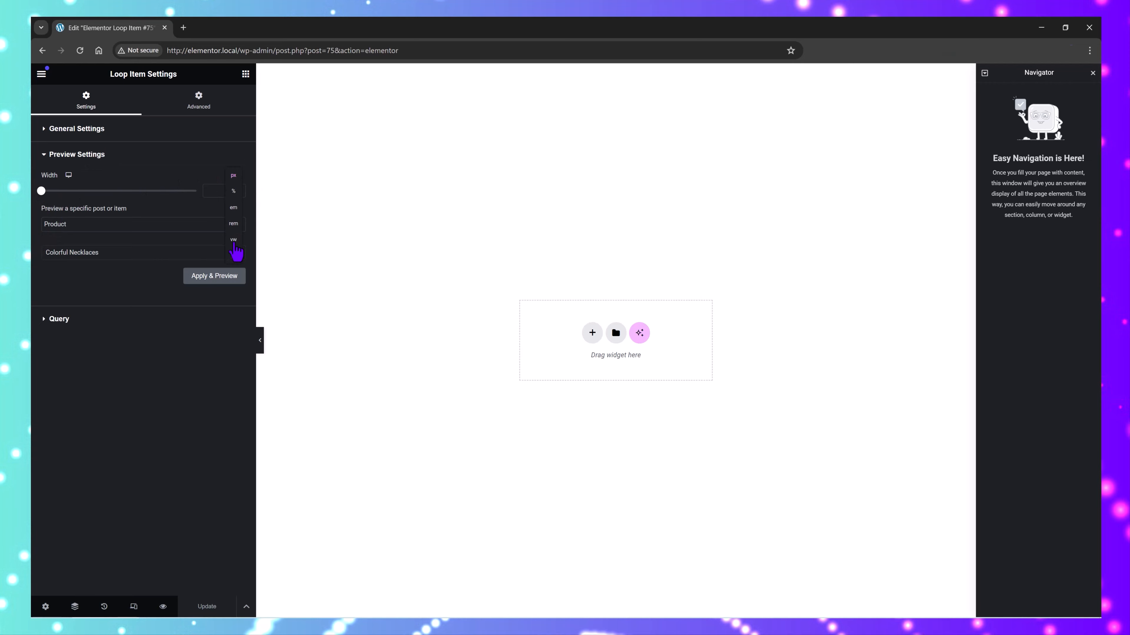
click(233, 192)
drag(42, 192, 284, 201)
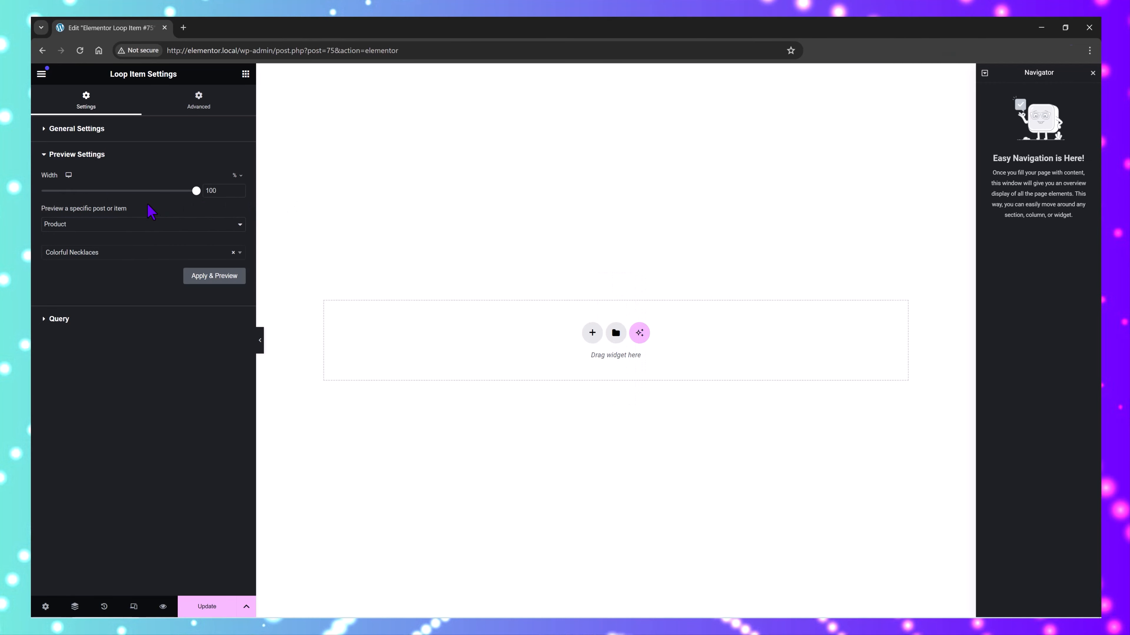
Step: Set the loop item's query source type to Products and apply it
click(53, 322)
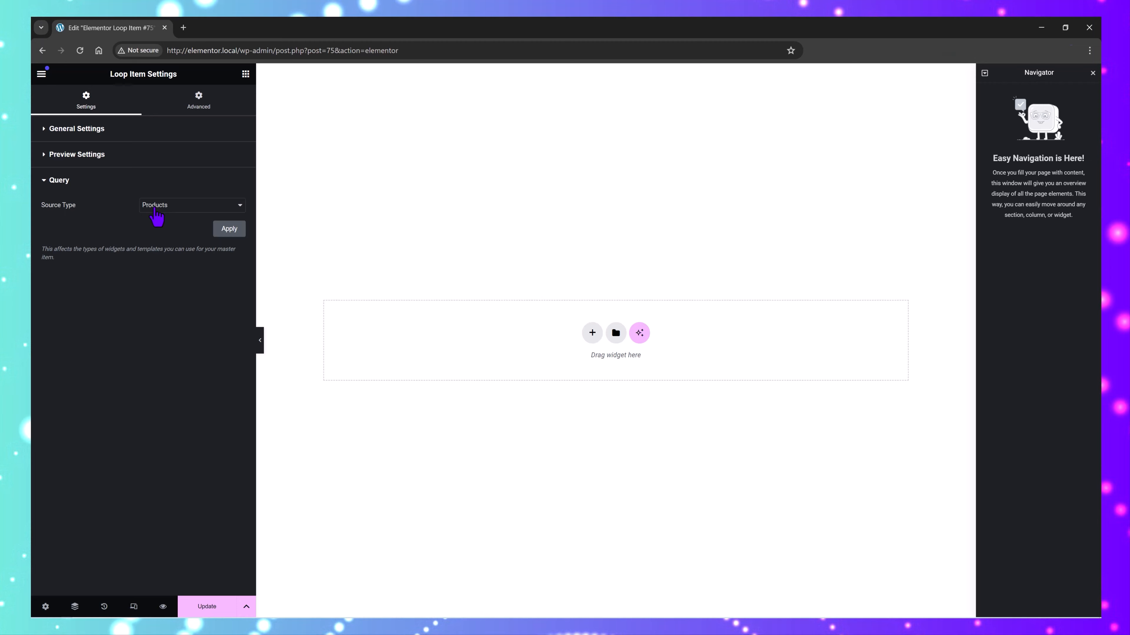
click(171, 210)
click(176, 225)
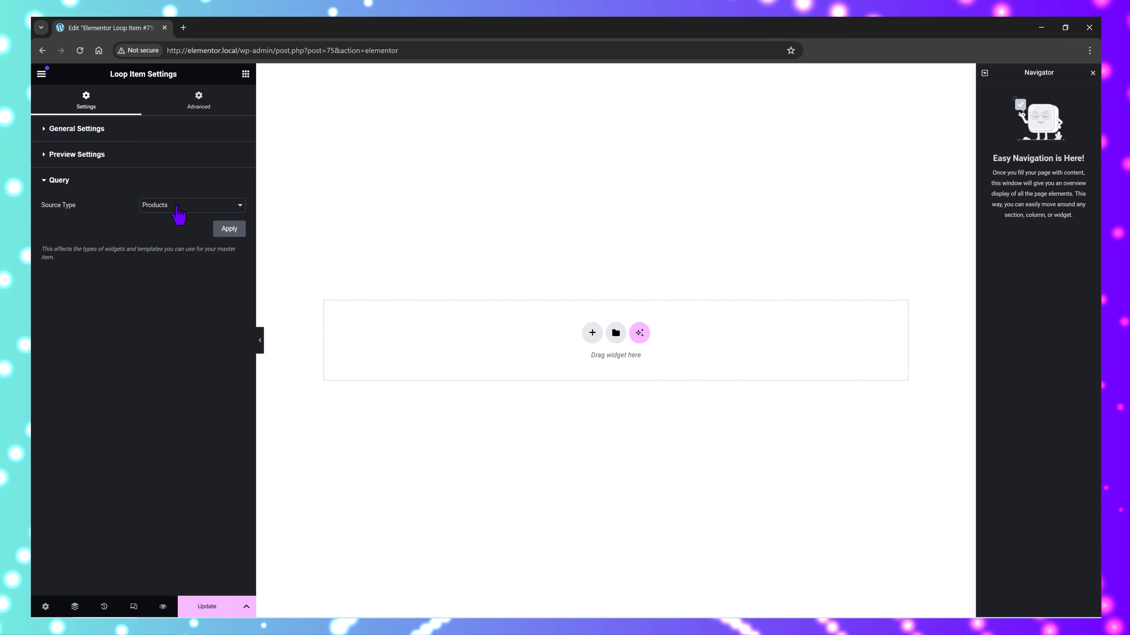
click(177, 207)
click(168, 217)
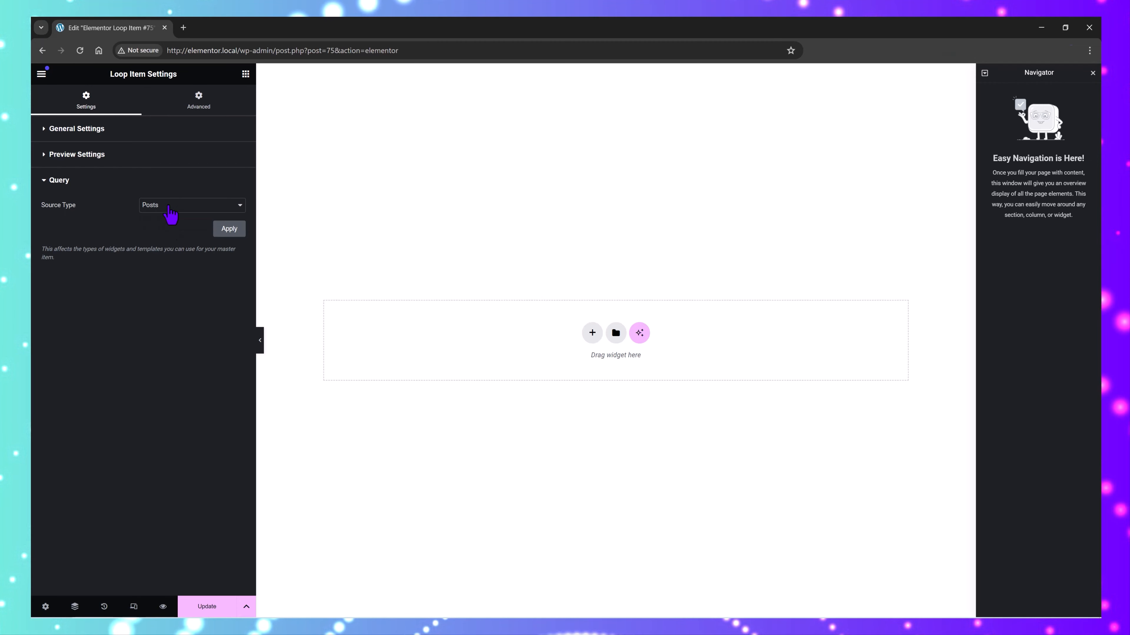
click(172, 209)
click(176, 225)
click(229, 229)
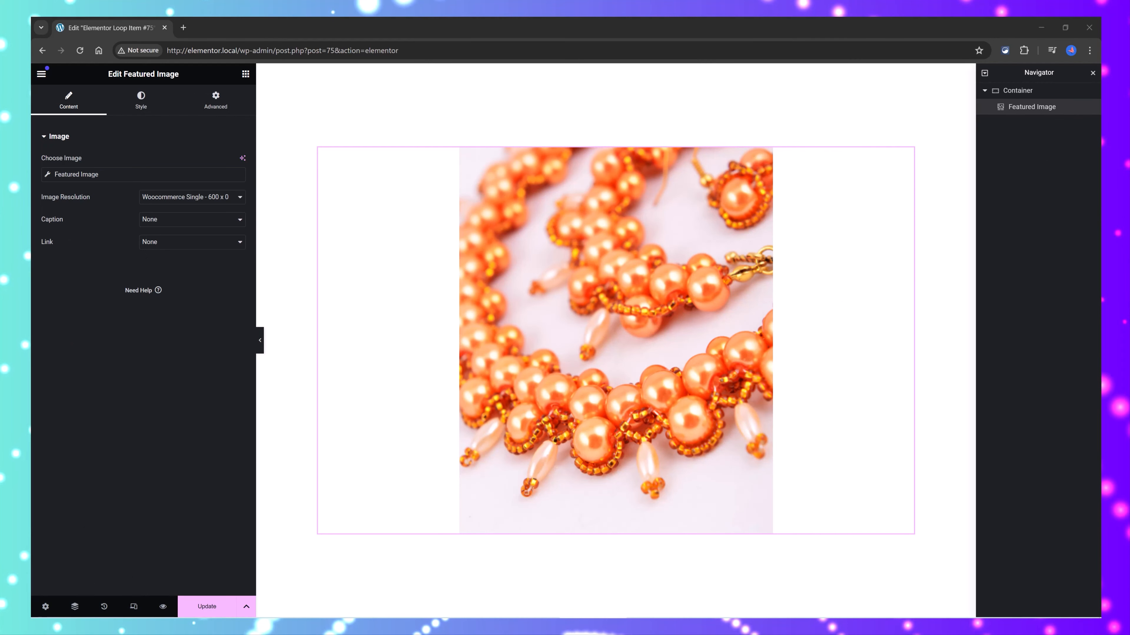
Step: Link the Featured Image to a custom URL using the Post URL dynamic tag
click(184, 245)
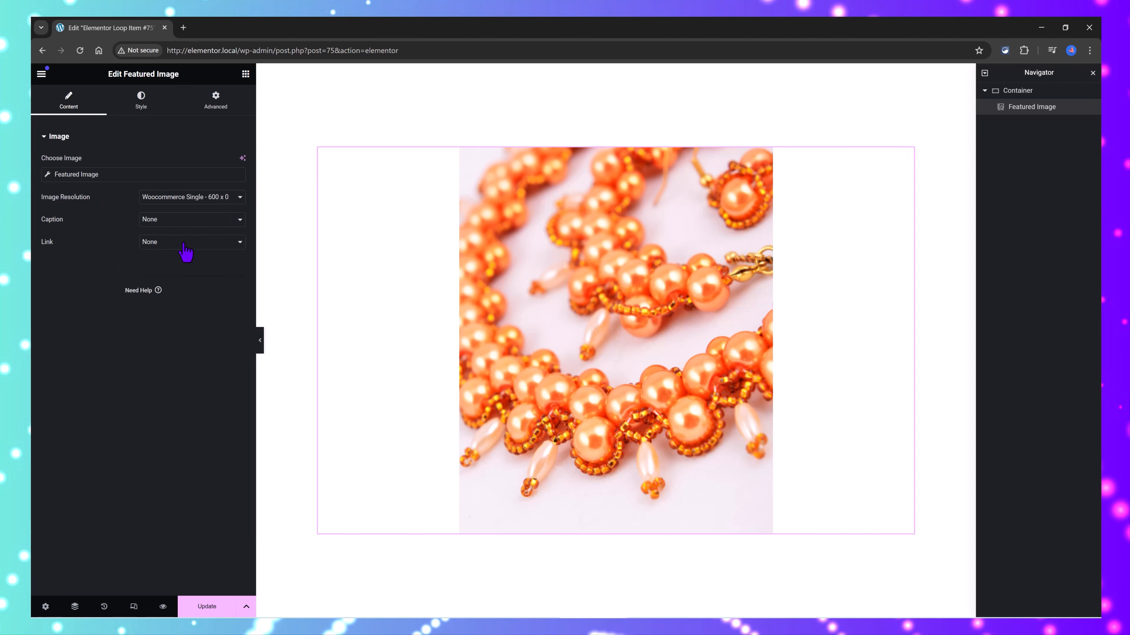
click(180, 270)
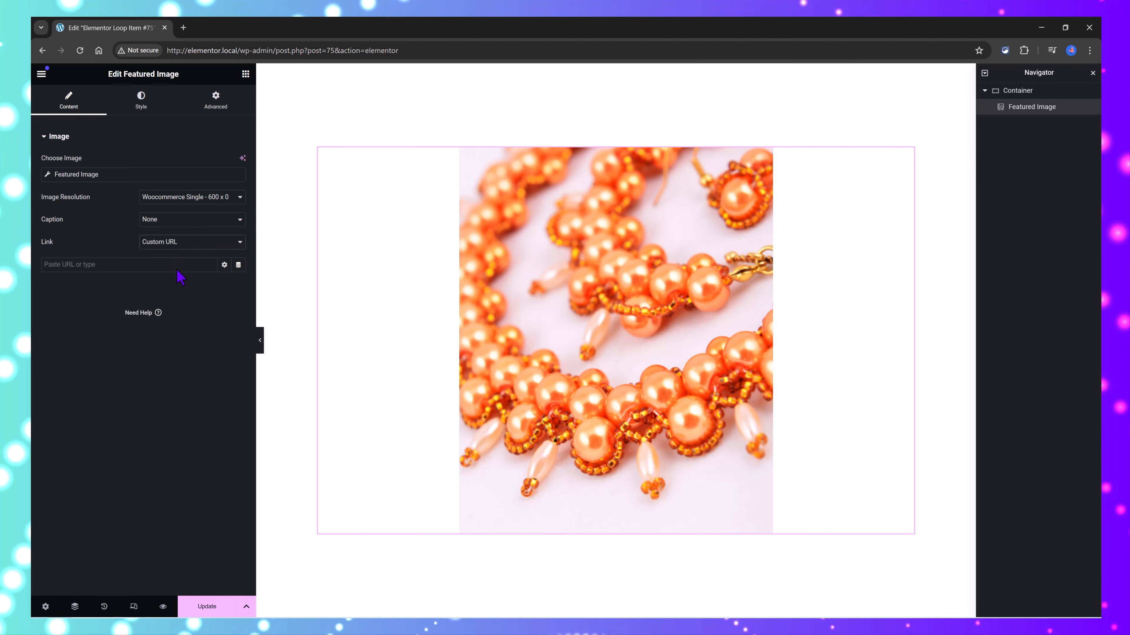
click(236, 265)
click(129, 310)
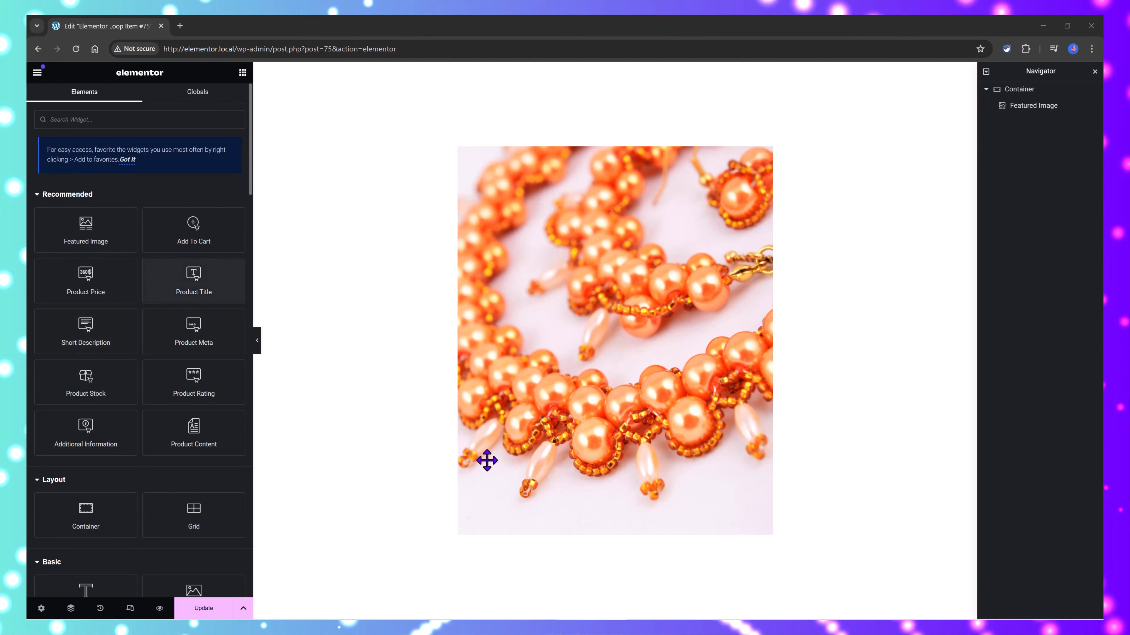
Step: Add a Product Title below the featured image, with HTML tag H3 and the Post URL dynamic tag as its link
drag(486, 461, 378, 406)
click(187, 230)
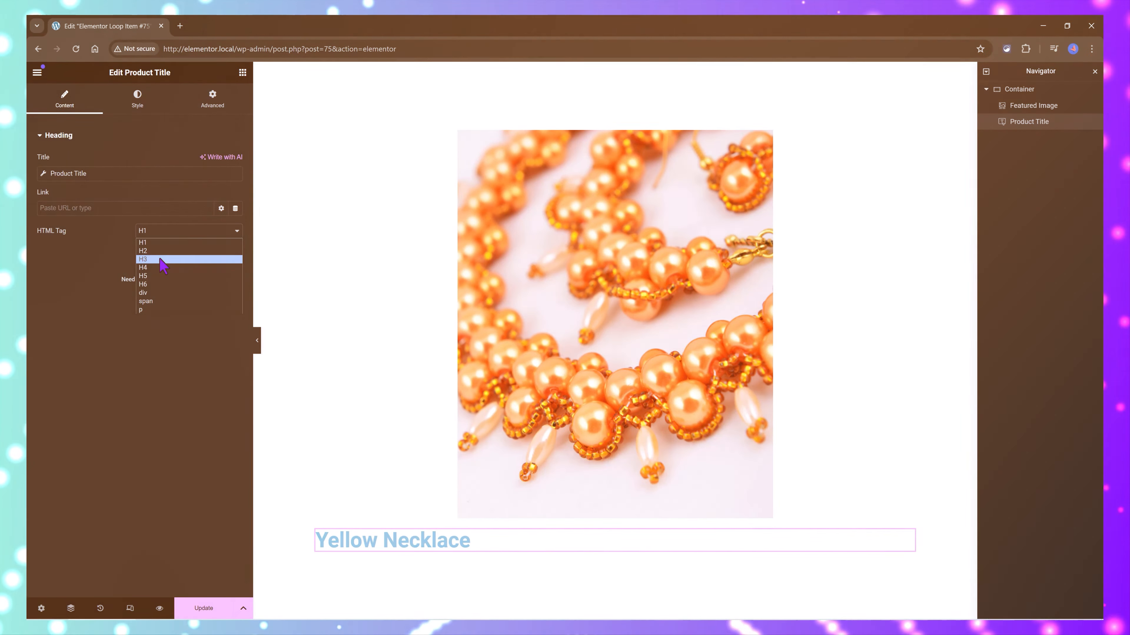
click(162, 259)
click(235, 208)
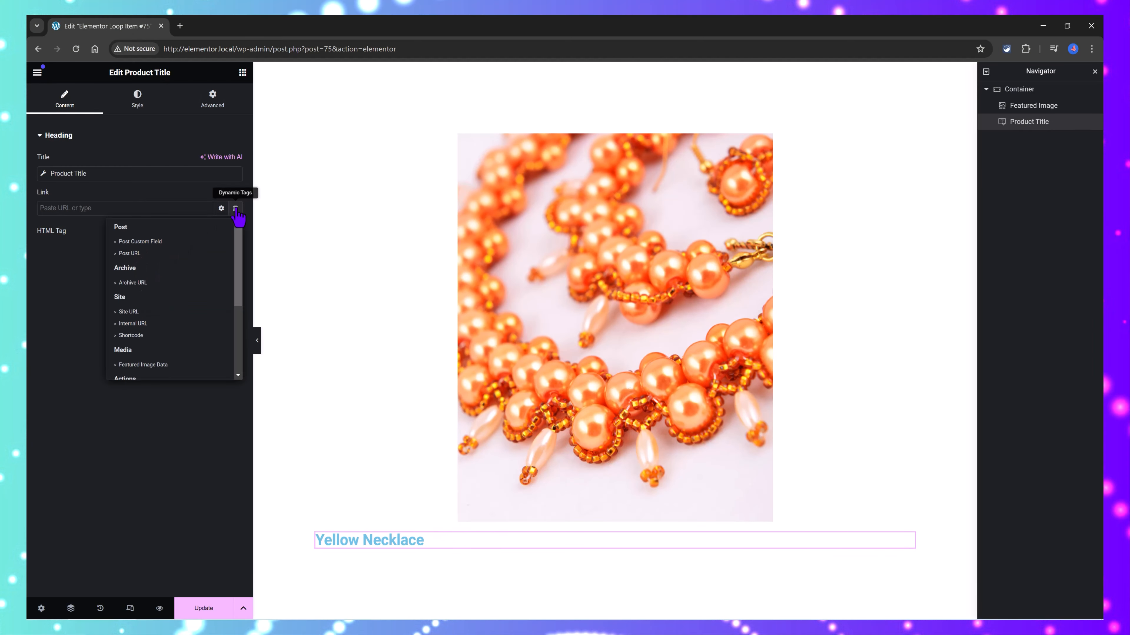
click(131, 253)
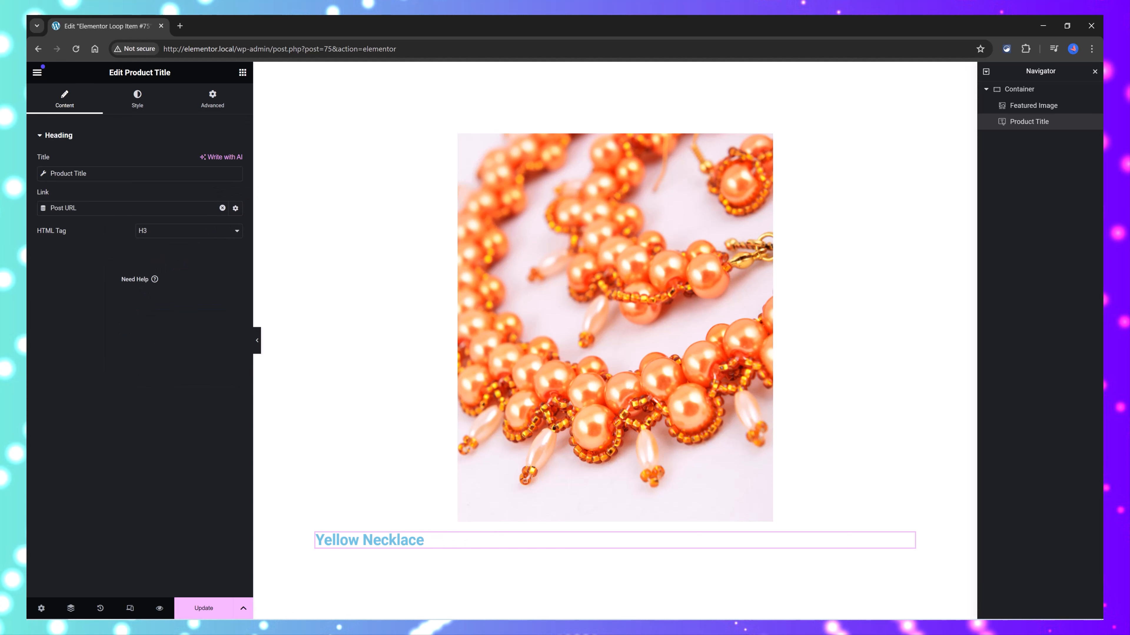
Step: Style the product title with centered alignment, grey text and the Roboto Condensed font family
click(137, 99)
click(208, 163)
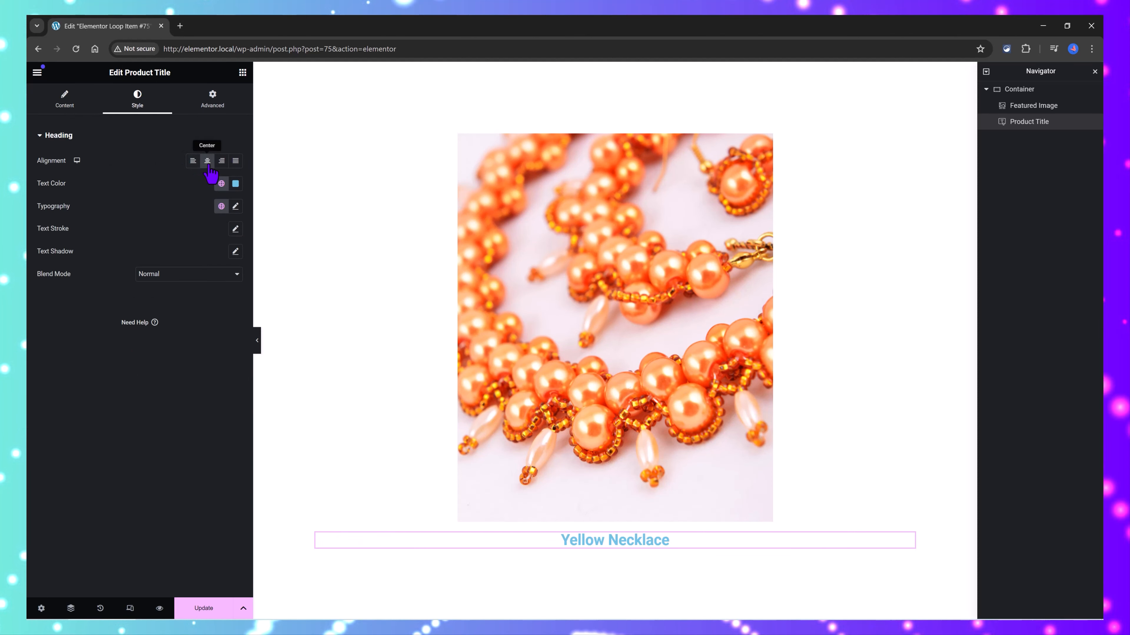
click(236, 183)
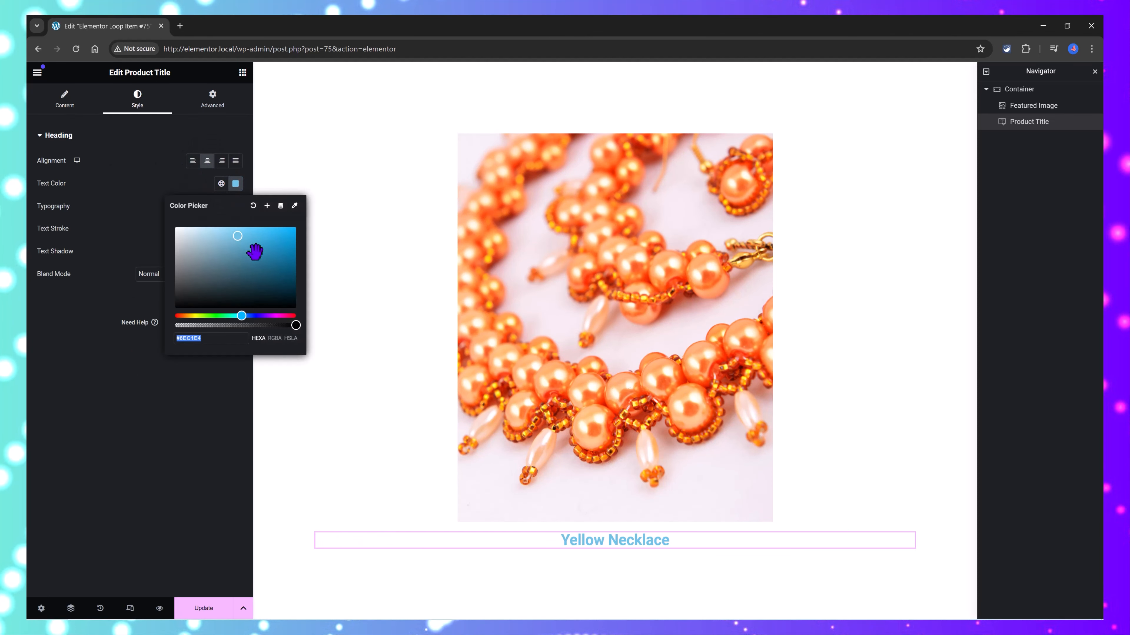
mouse_move(252, 247)
mouse_down()
mouse_move(183, 292)
mouse_move(147, 268)
mouse_up()
click(235, 206)
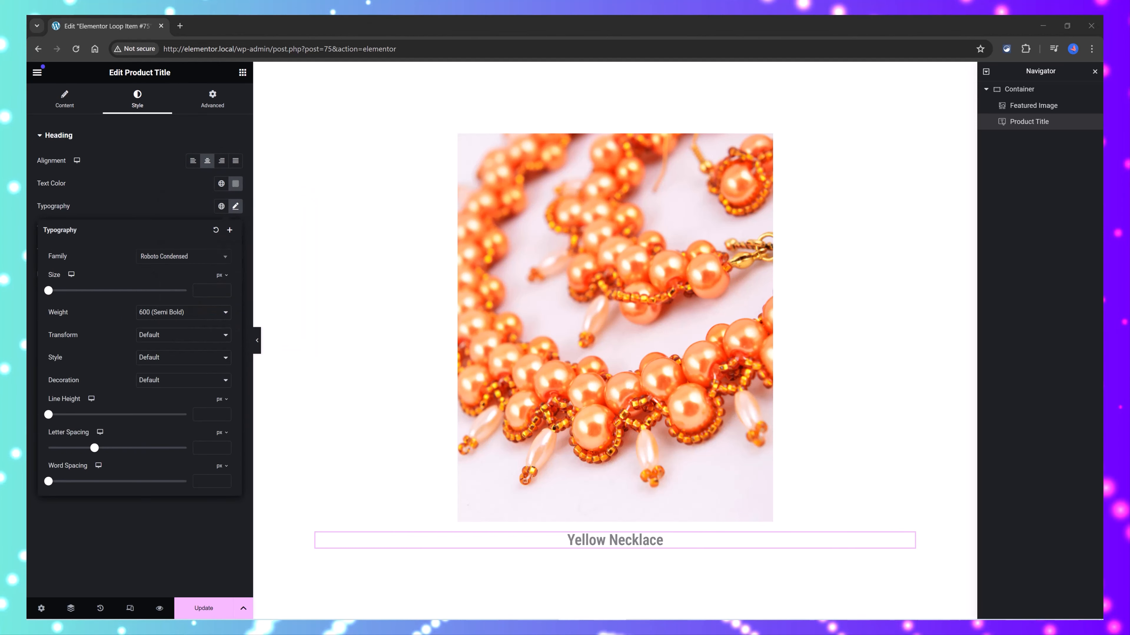
Step: Add a Product Price widget below the product title and center it
click(242, 73)
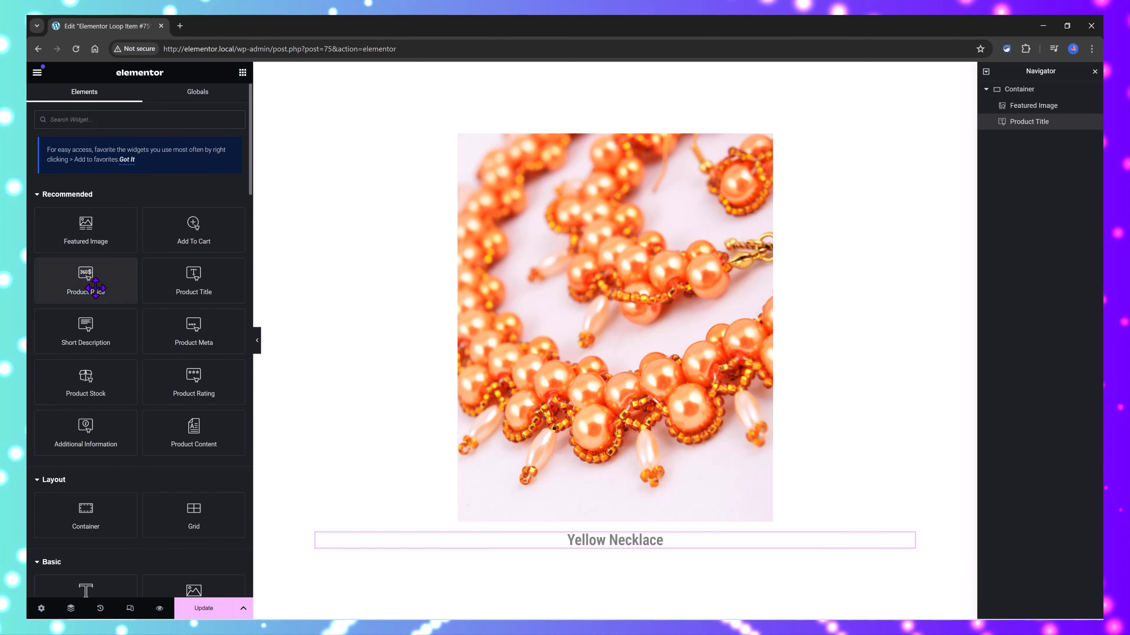
drag(99, 286, 578, 551)
click(221, 215)
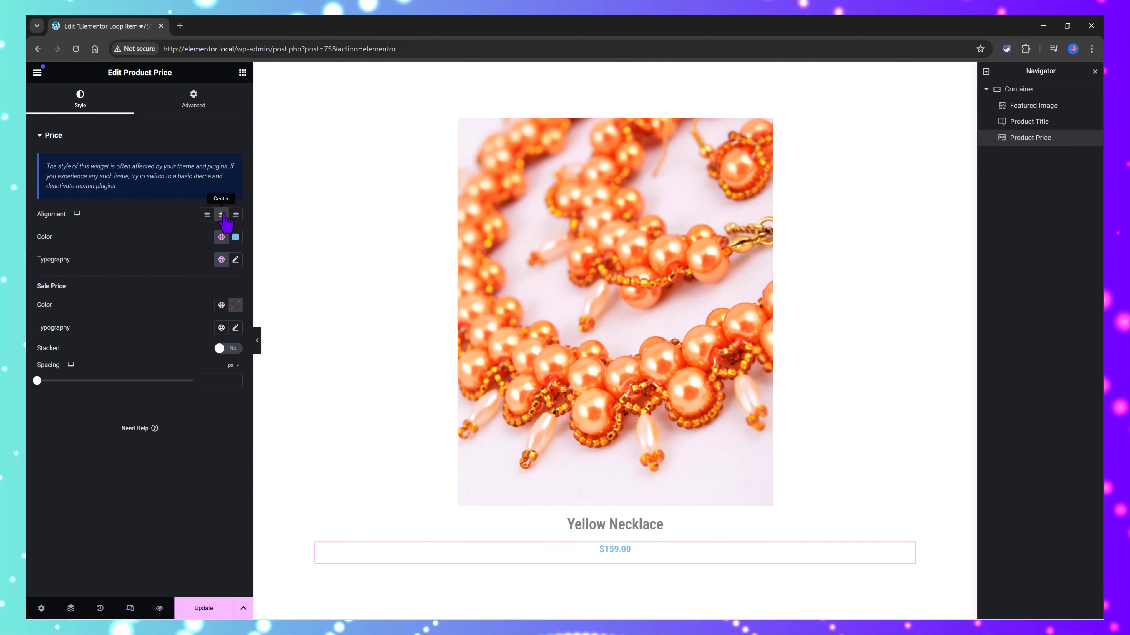
Step: Set the product price color to grey and turn on Stacked for the sale price
click(235, 237)
click(179, 356)
drag(178, 355, 177, 320)
click(58, 257)
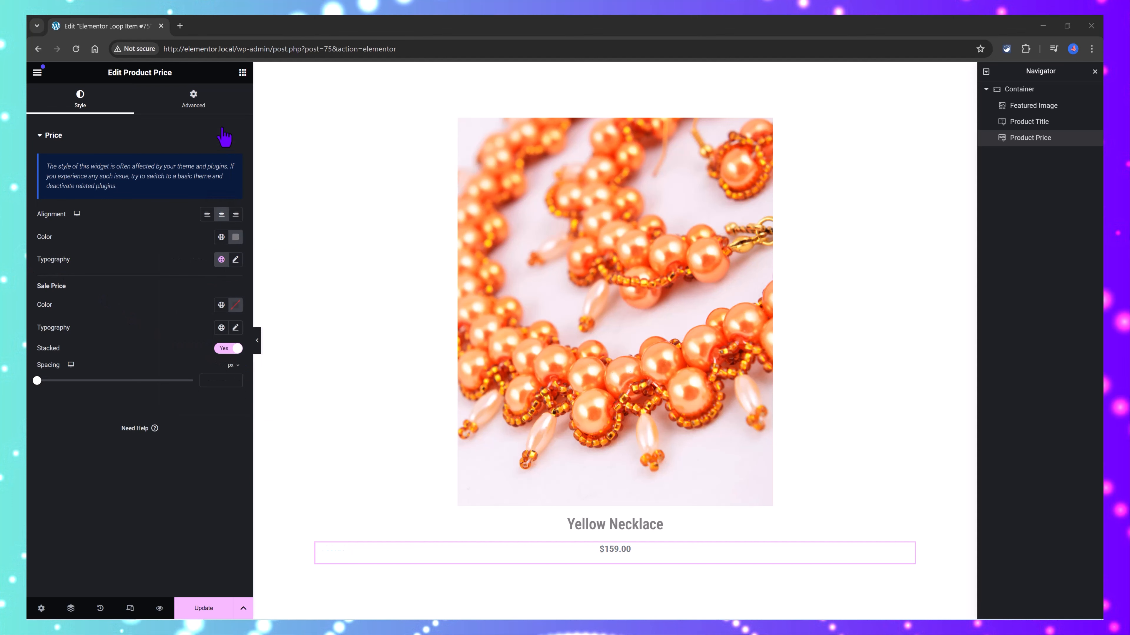
Step: Add a centered Short Description below the price and narrow the loop item's preview width to less than 50%
click(242, 72)
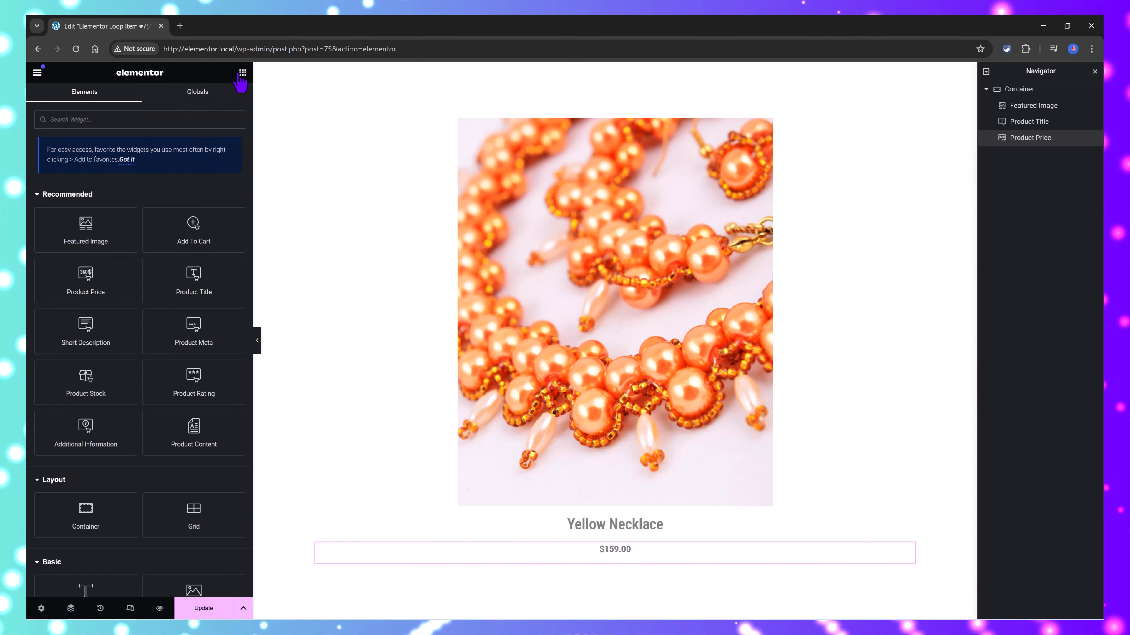
drag(85, 330, 613, 573)
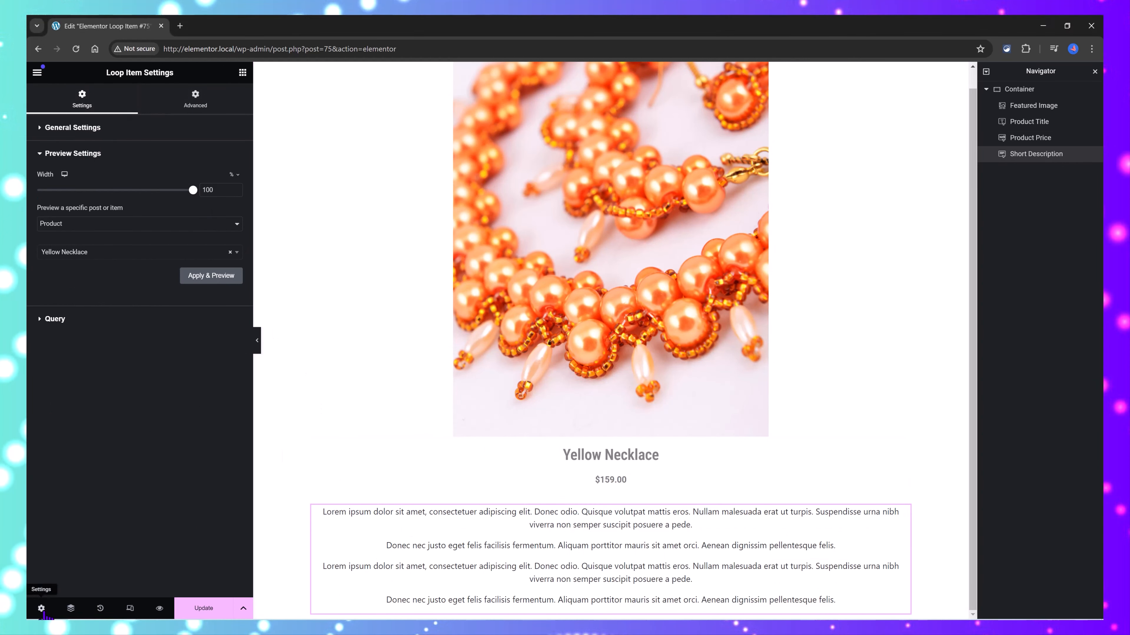
drag(193, 191, 111, 202)
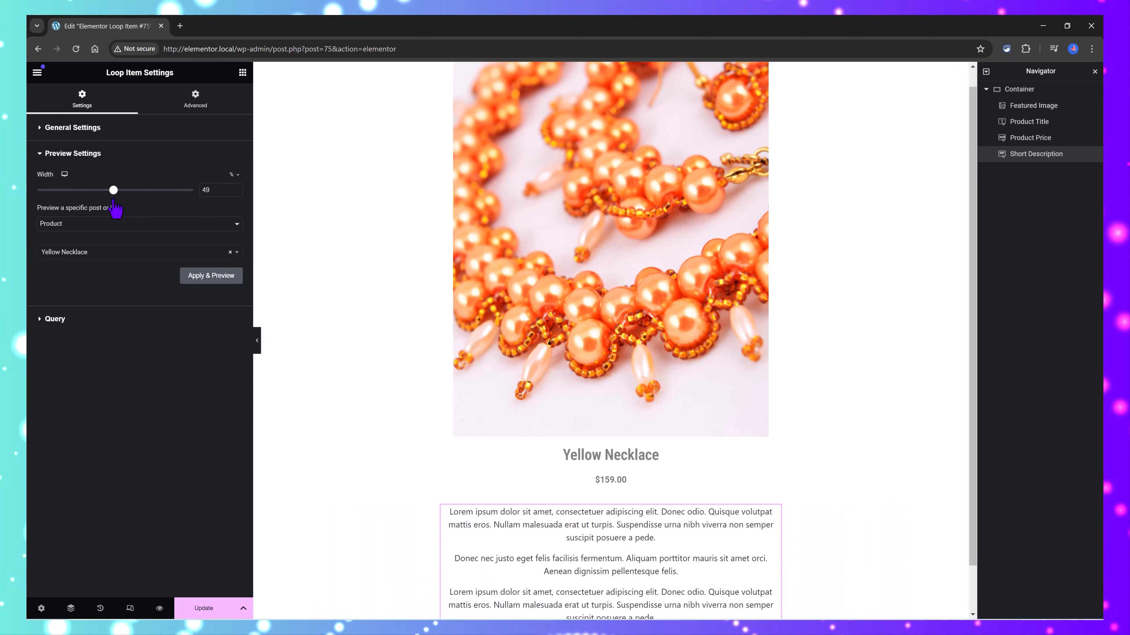
drag(109, 201, 107, 202)
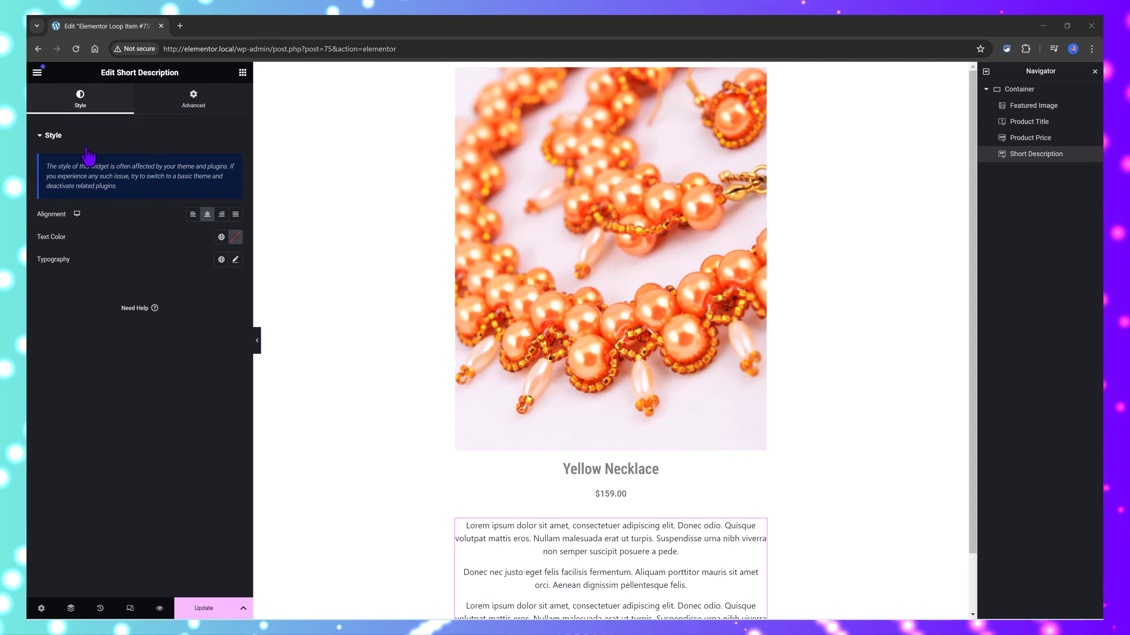
click(45, 139)
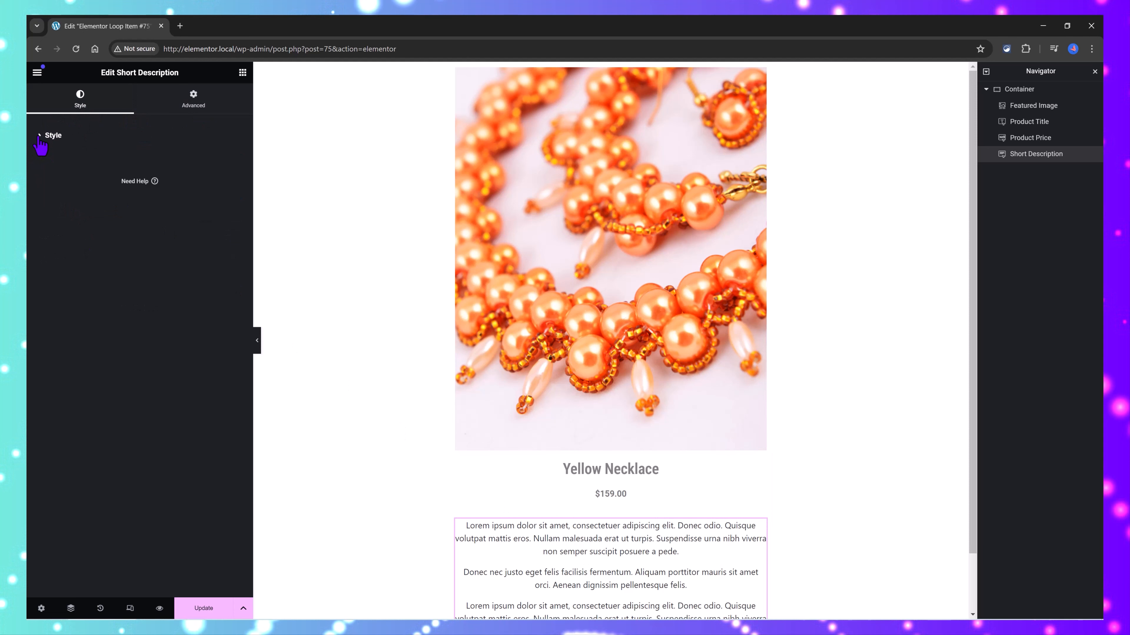
click(40, 139)
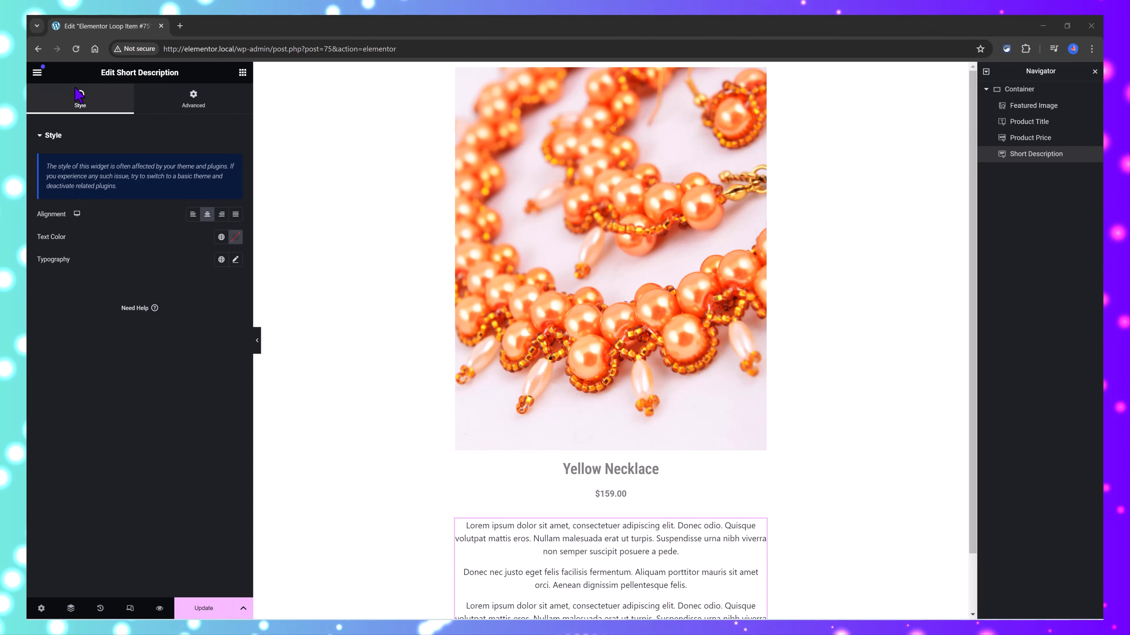
Step: Add an Add To Cart widget below the short description and give its button a black background and Roboto Condensed font
click(243, 73)
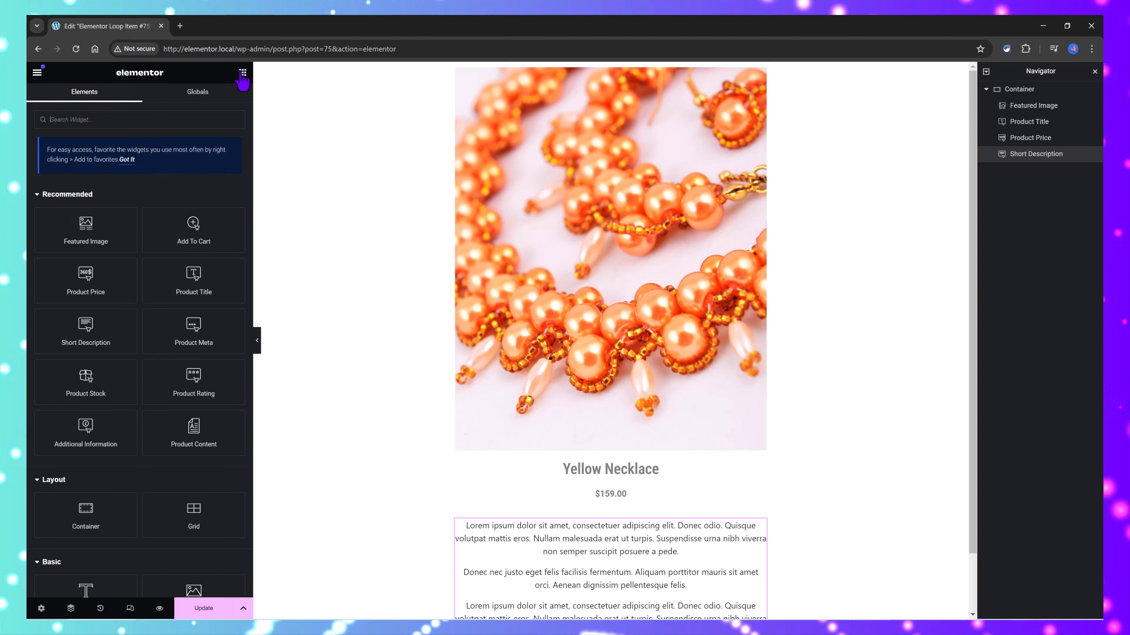
drag(194, 229, 593, 607)
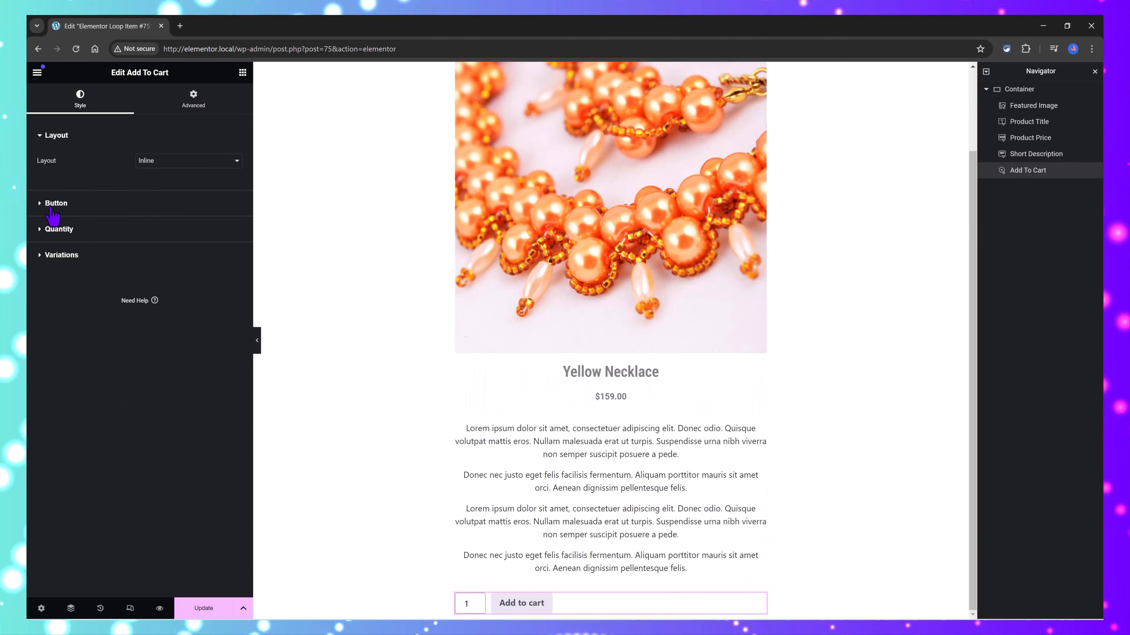
click(53, 204)
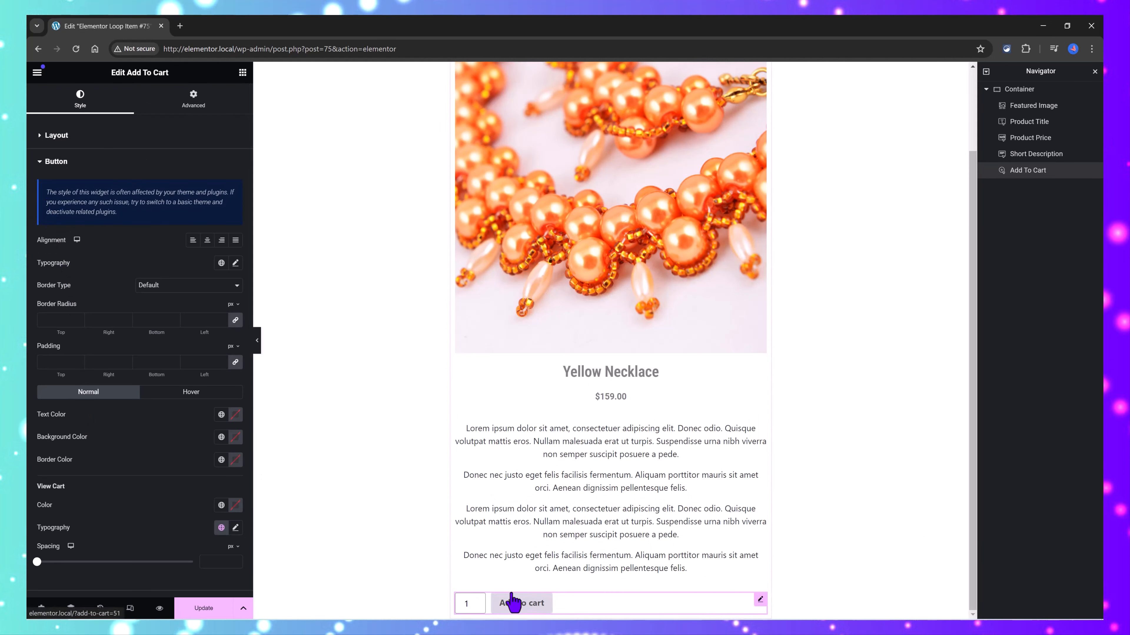
click(235, 437)
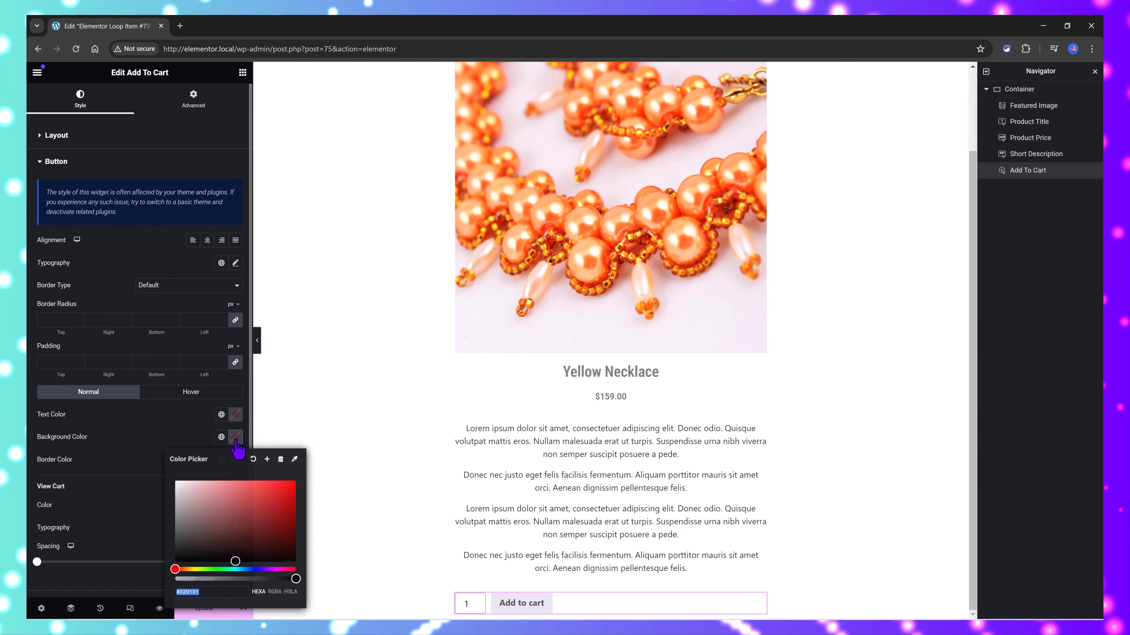
drag(209, 542, 186, 567)
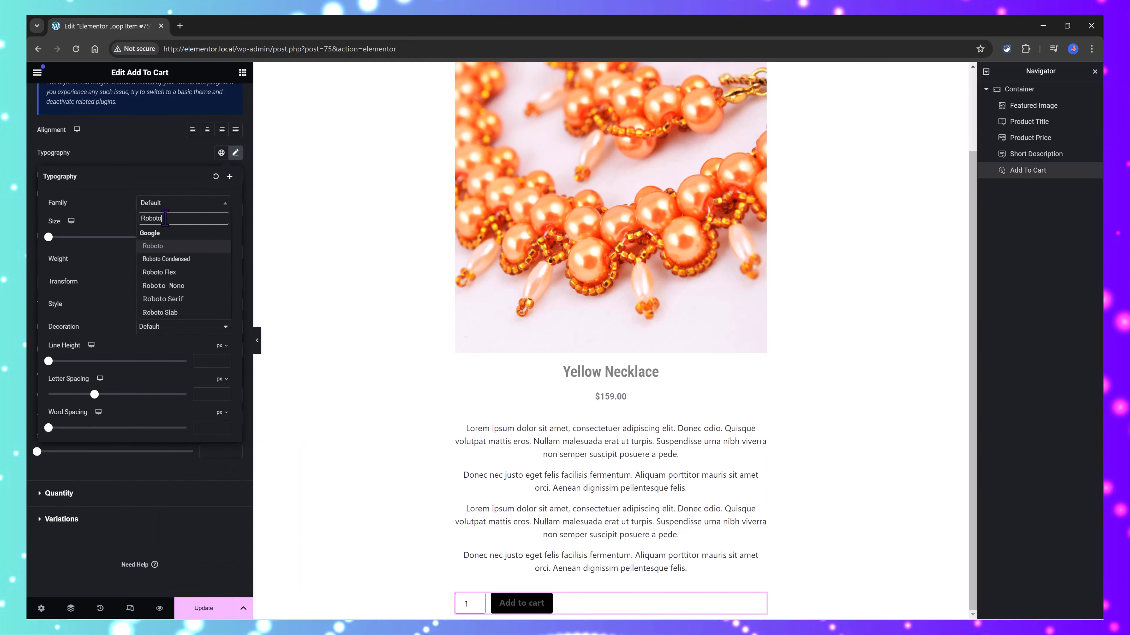
click(183, 259)
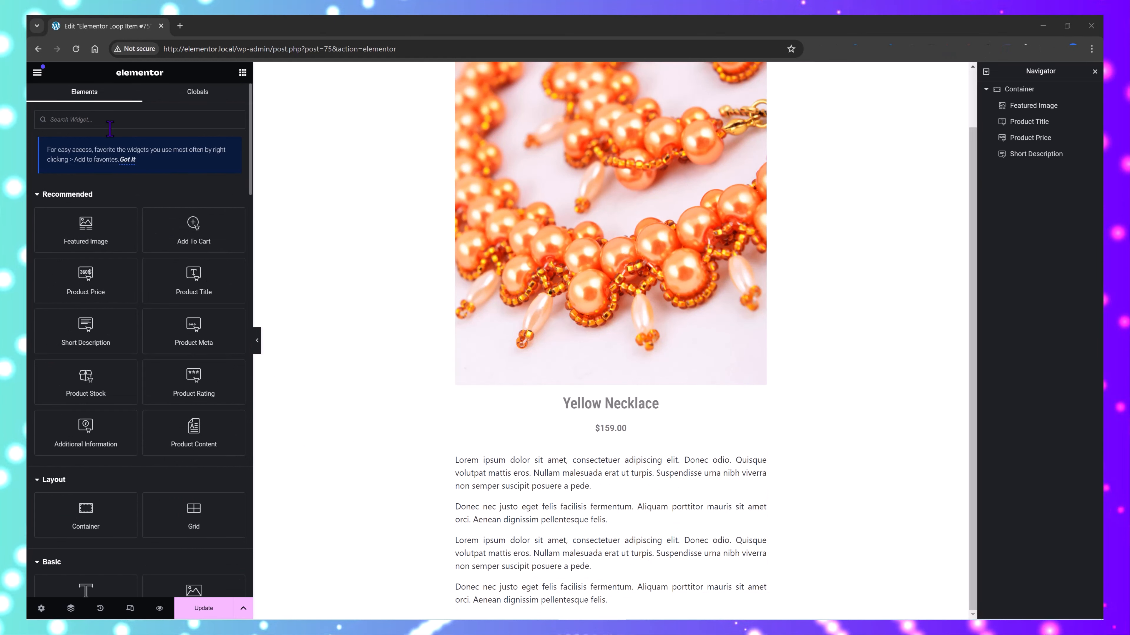
Step: Add a Button below the short description with the text "Add to cart" and the Post URL dynamic tag as its link
click(125, 129)
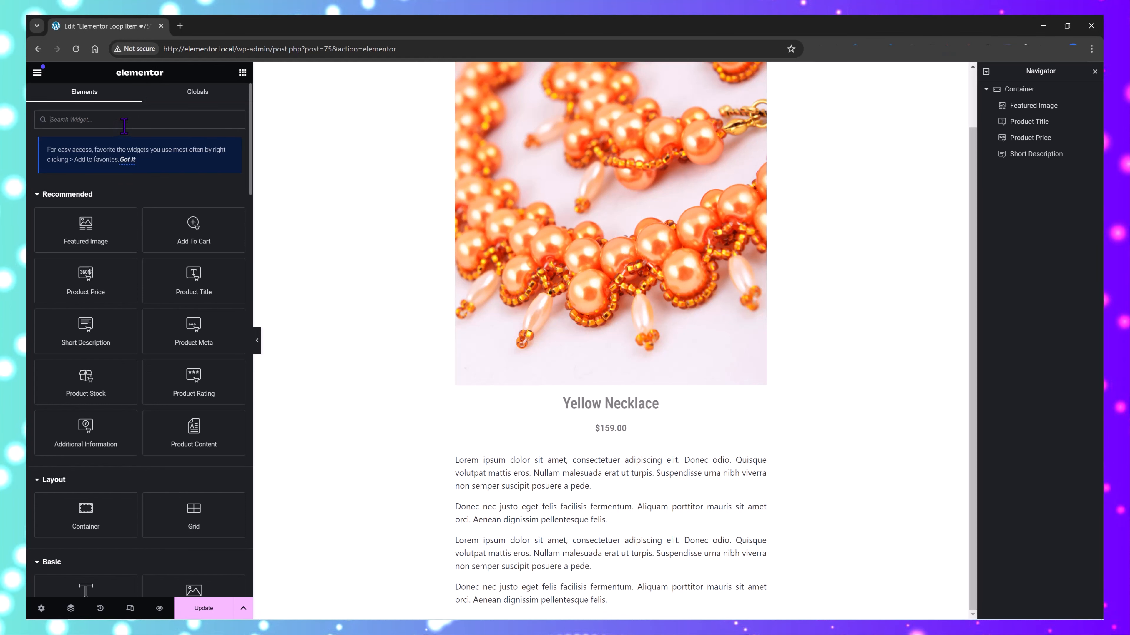
text(Button)
drag(85, 202, 465, 495)
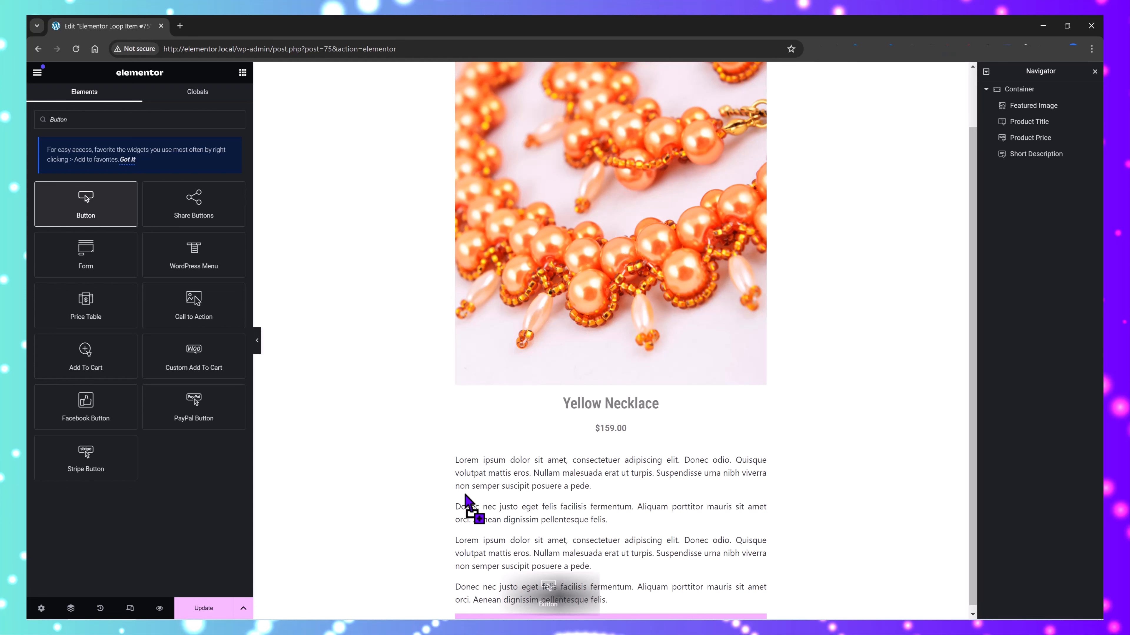
drag(179, 184, 89, 186)
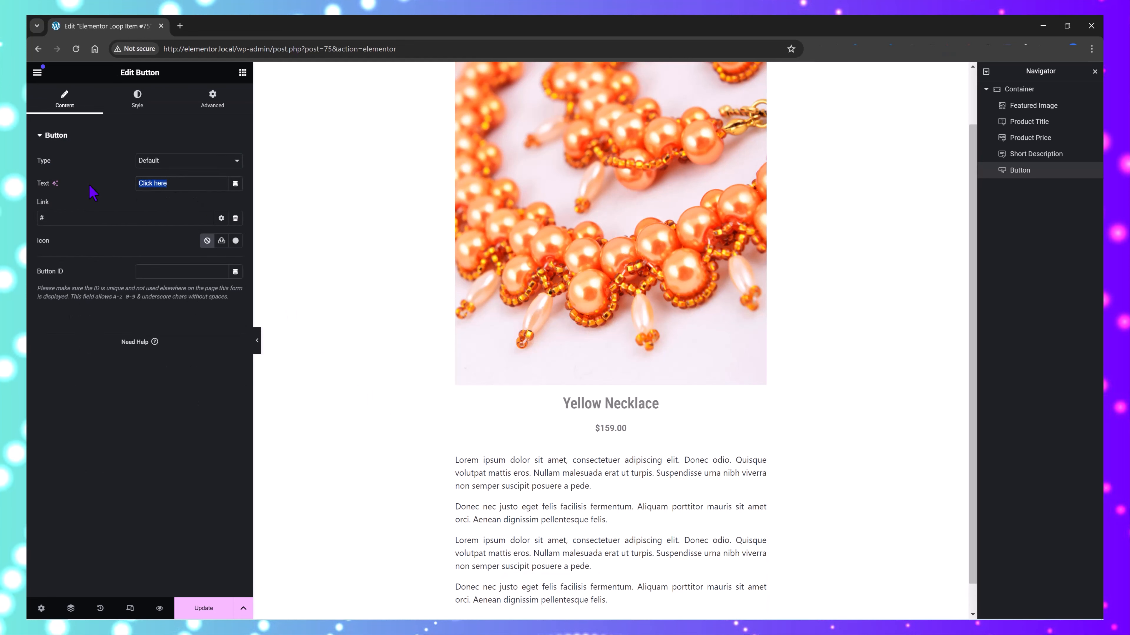
click(236, 218)
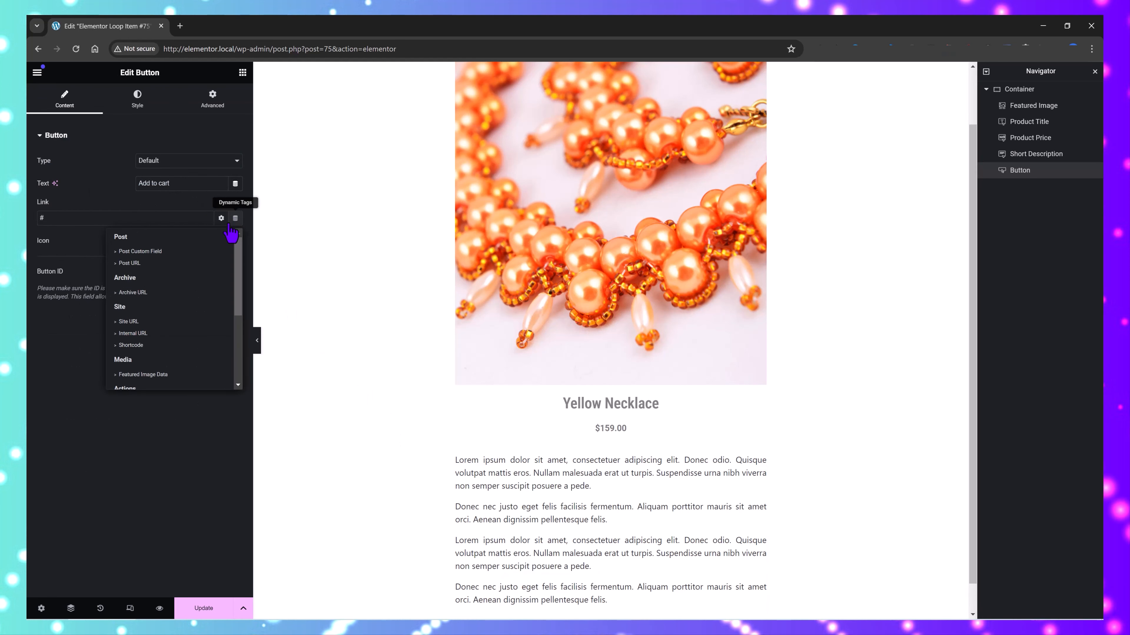
click(123, 263)
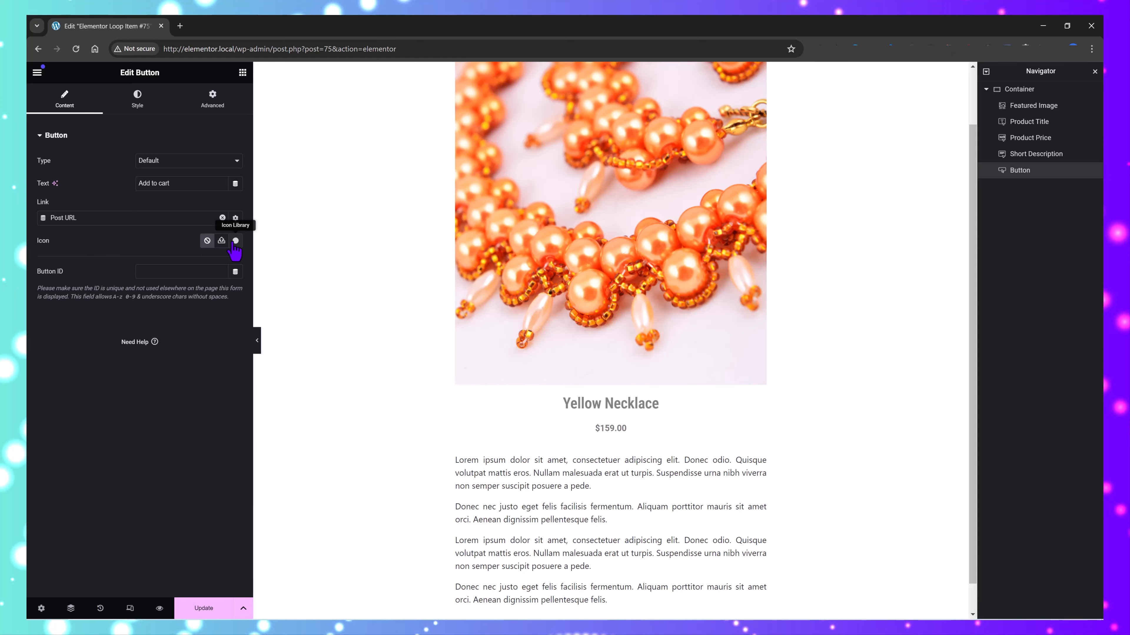
Step: Search the icon library for "Cart" and insert the shopping cart icon into the button
click(236, 241)
text(Cart)
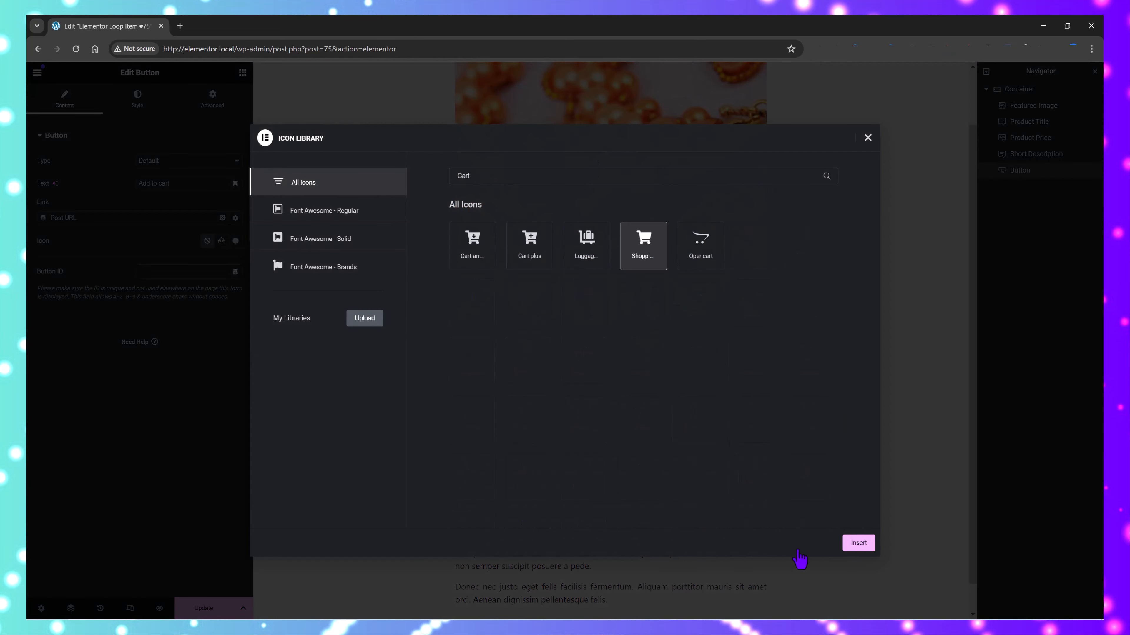
click(859, 543)
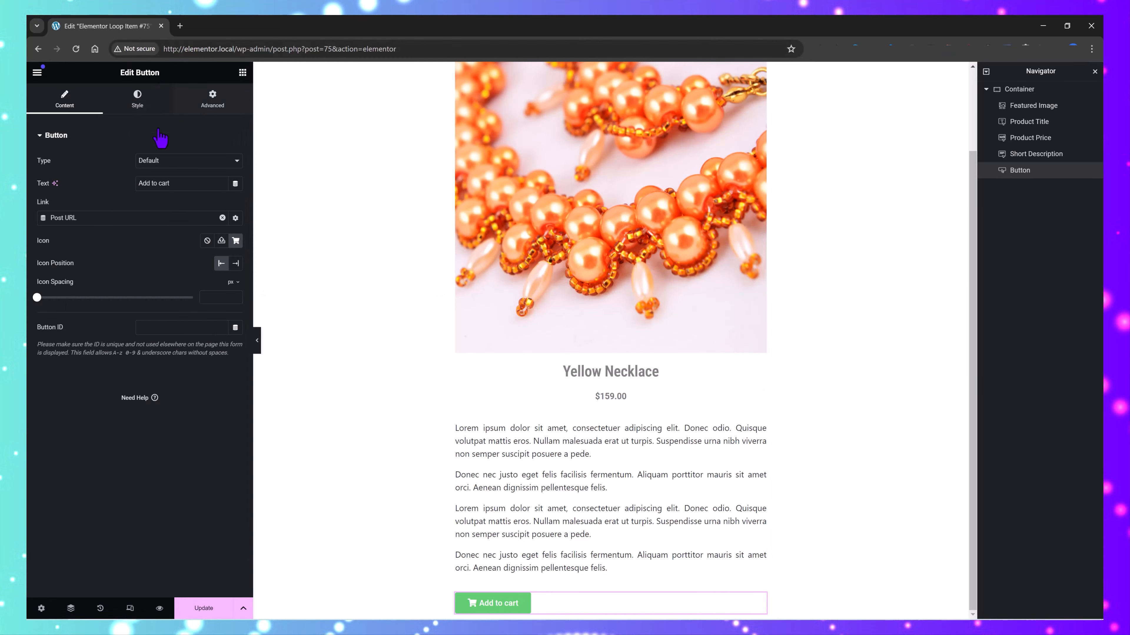
Step: Set the Add to cart button's background color to #000000
click(137, 98)
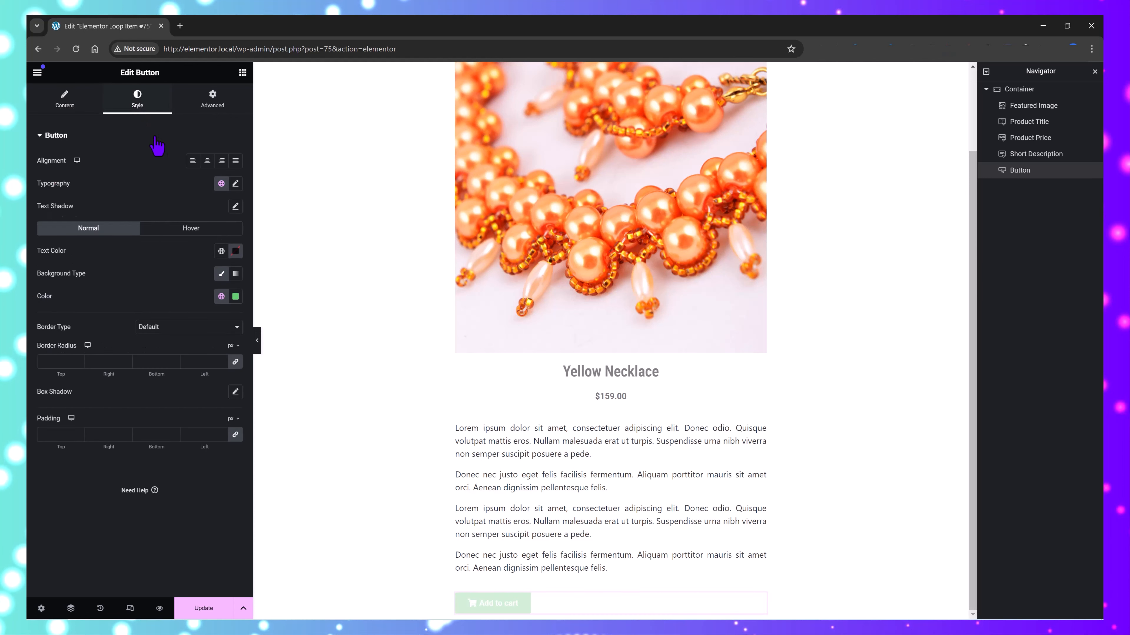
click(236, 299)
drag(209, 452, 130, 468)
text(#000000)
click(66, 475)
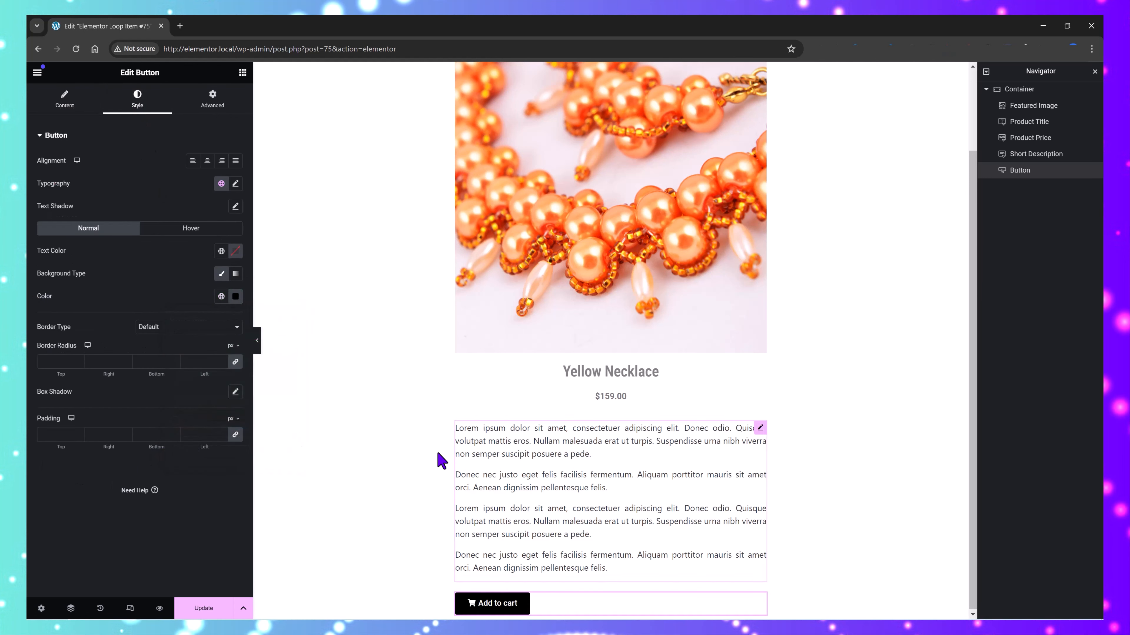
Step: Add a Product Meta widget between the product price and the short description
click(242, 73)
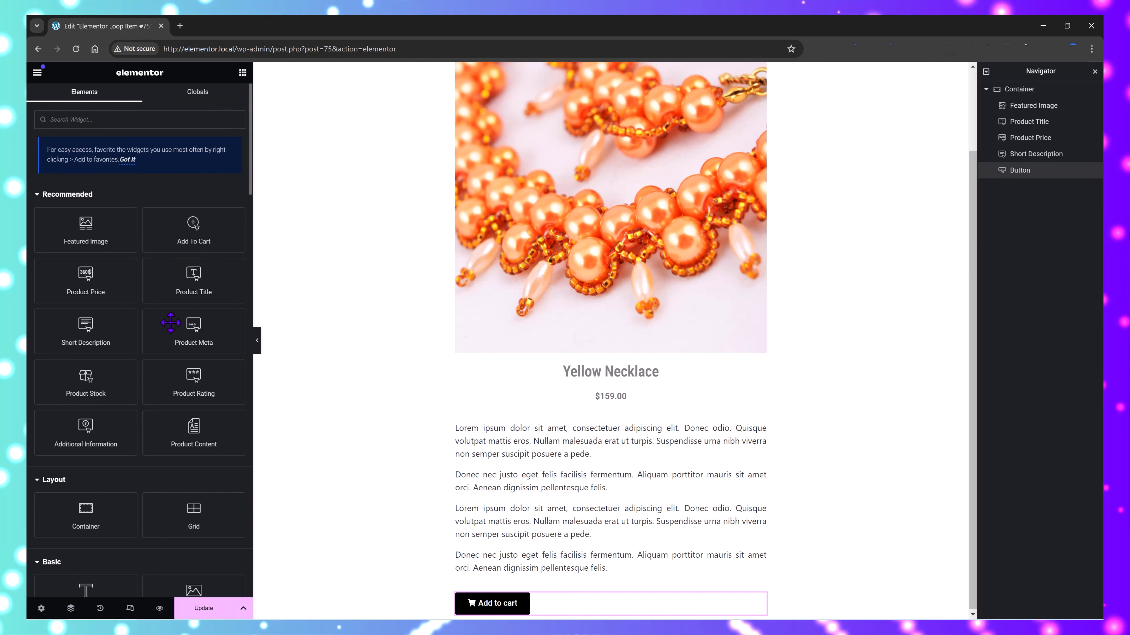
drag(200, 334, 502, 423)
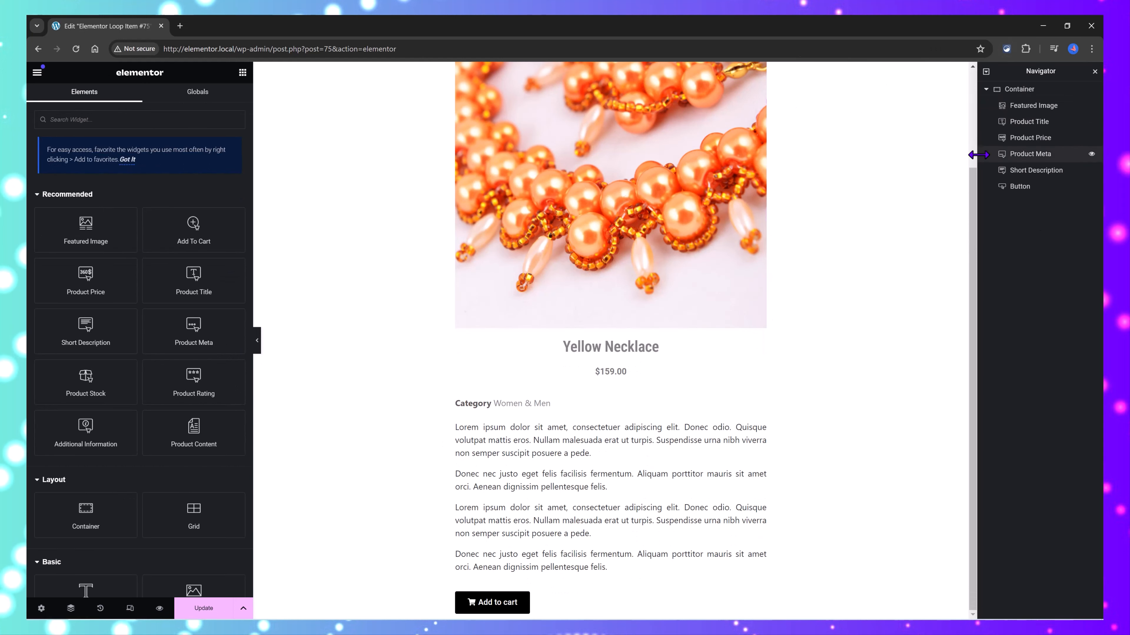
drag(974, 182, 949, 254)
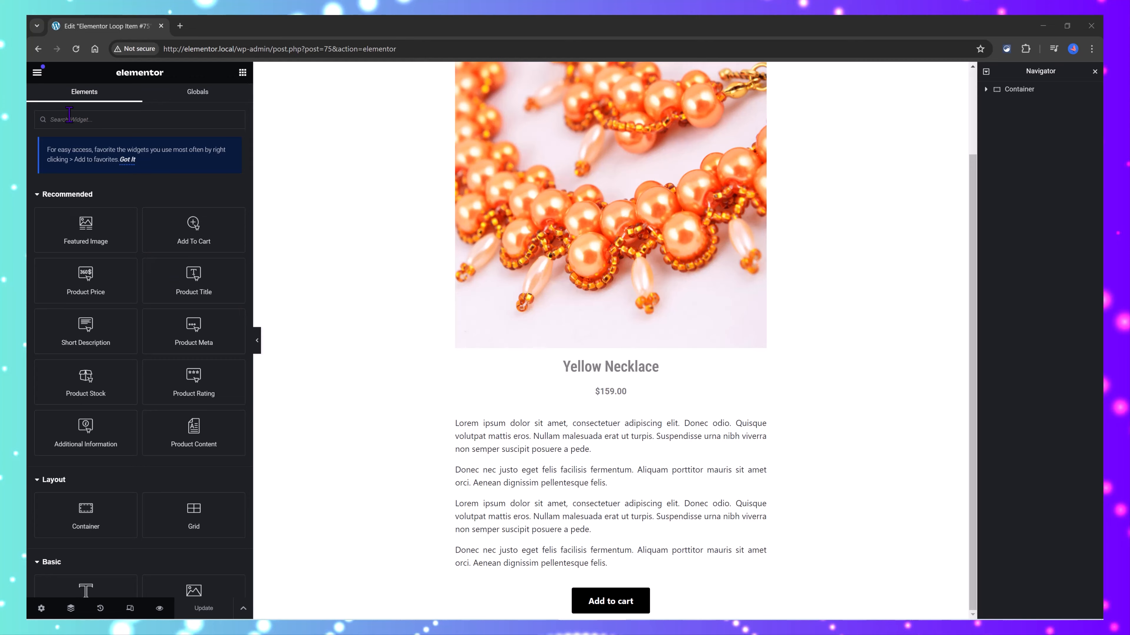
Step: Go to the Theme Builder and open the WooCommerce Archive Template Tutorial products archive for editing
click(37, 72)
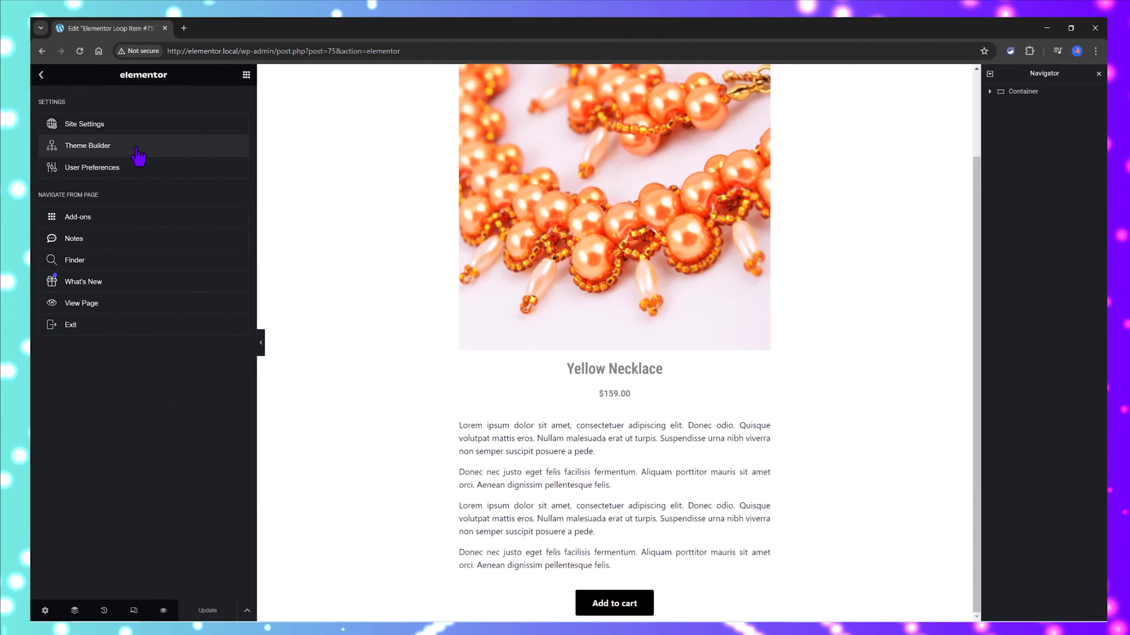
click(151, 144)
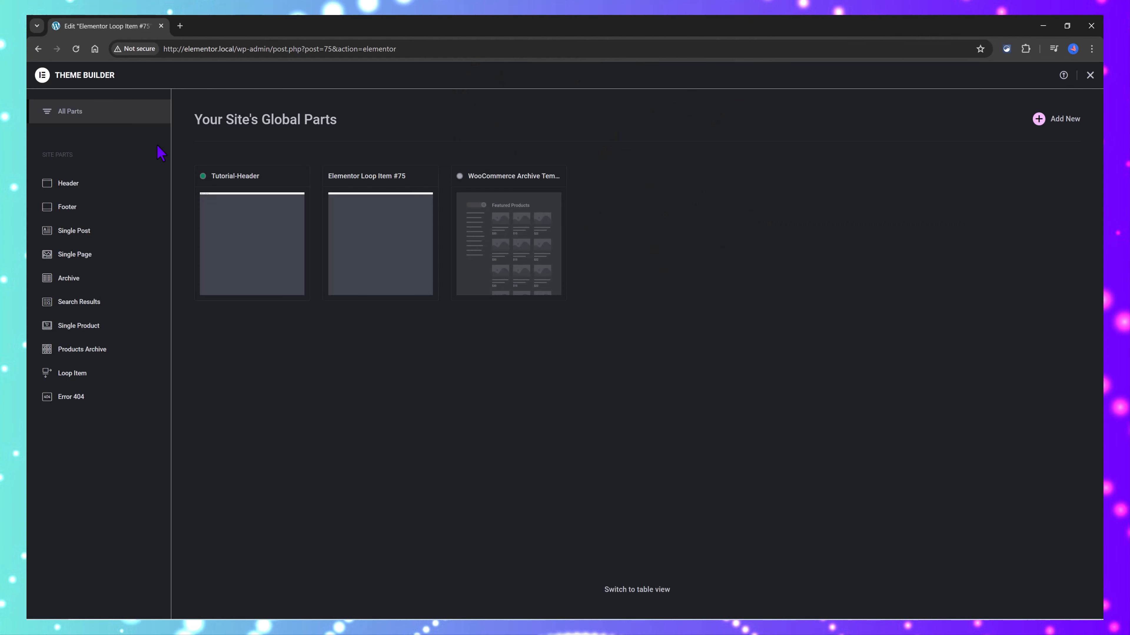
mouse_move(486, 247)
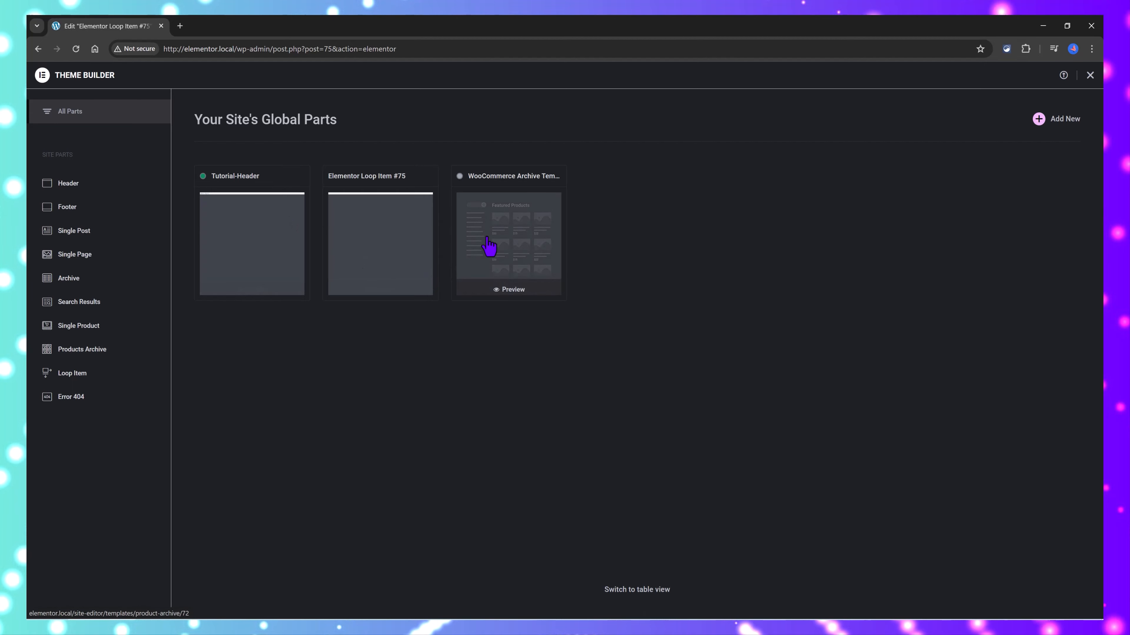
click(488, 246)
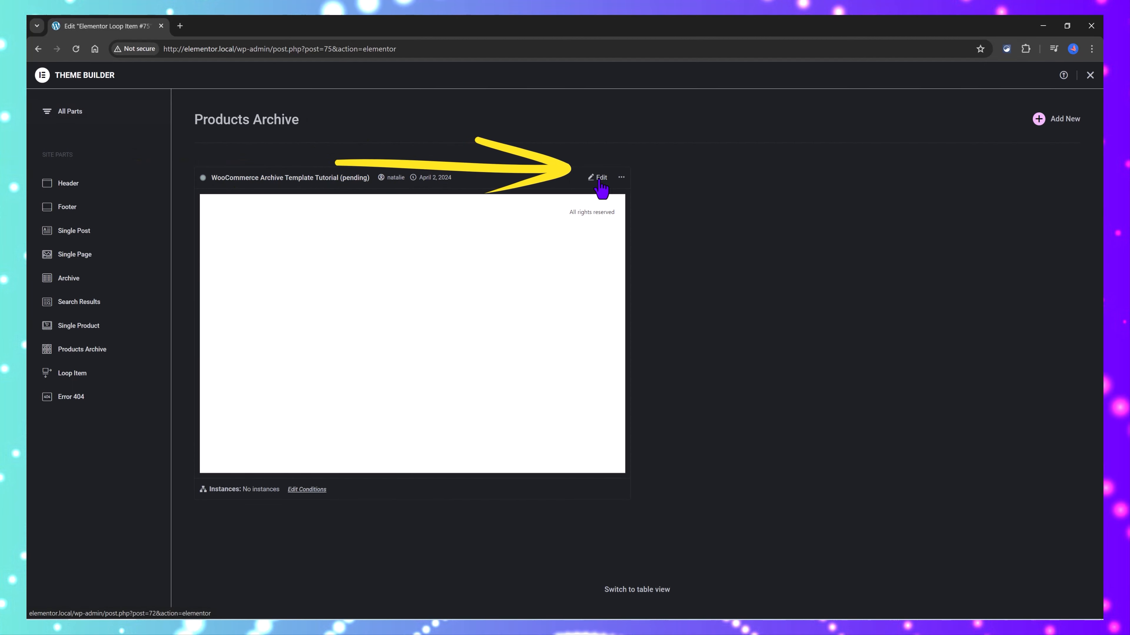
click(600, 184)
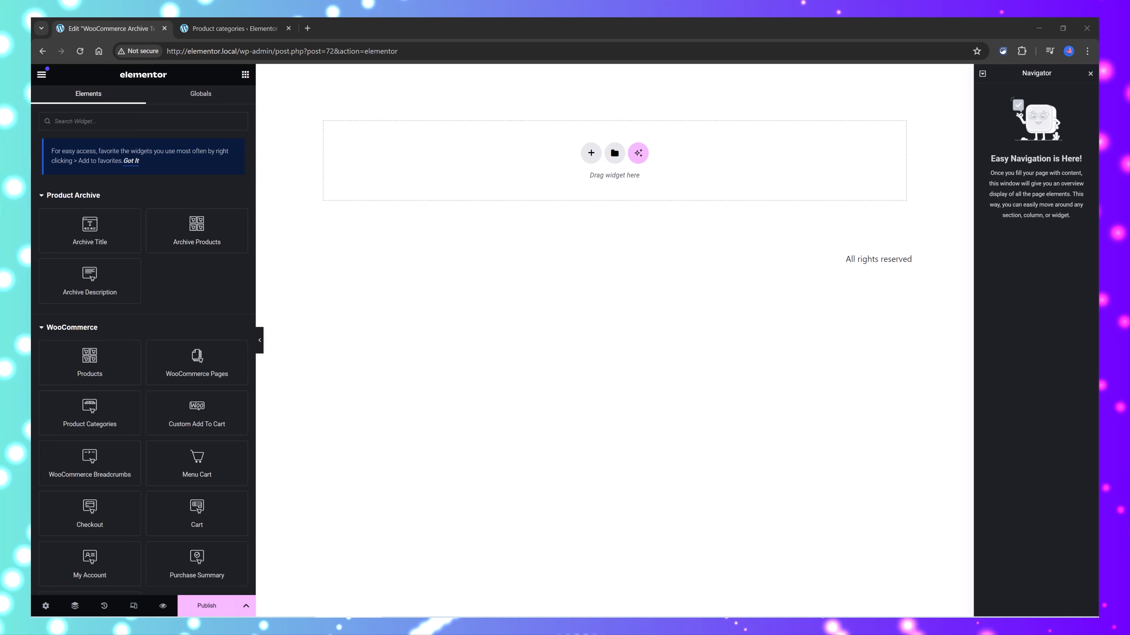
Step: Find the Loop Grid widget and add it to the empty archive canvas
click(112, 120)
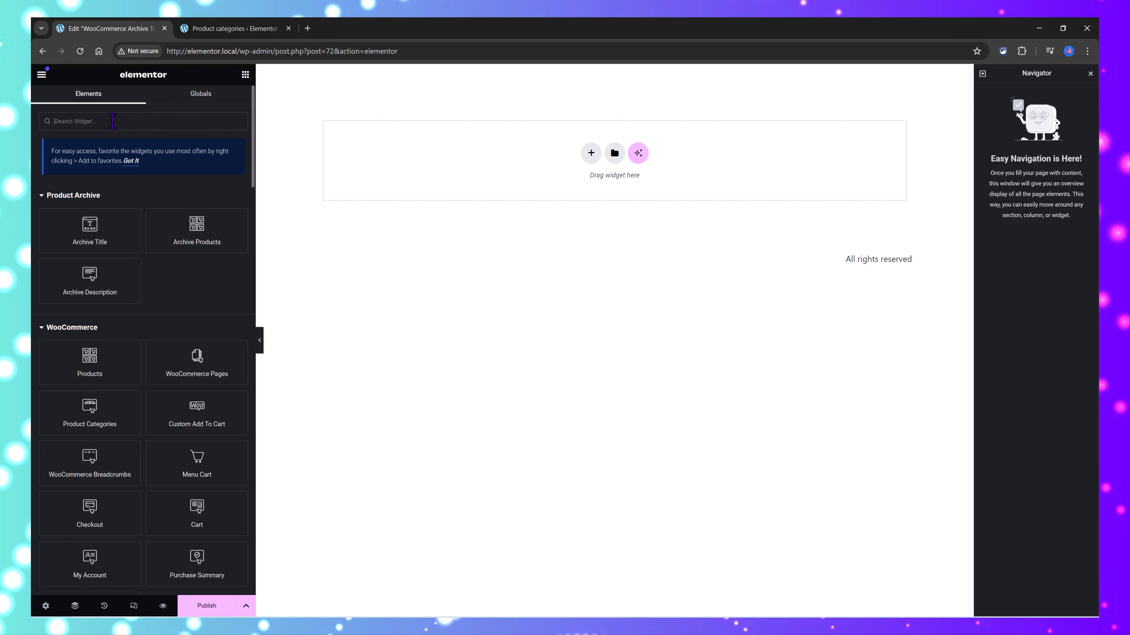
text(loop)
drag(196, 202, 464, 149)
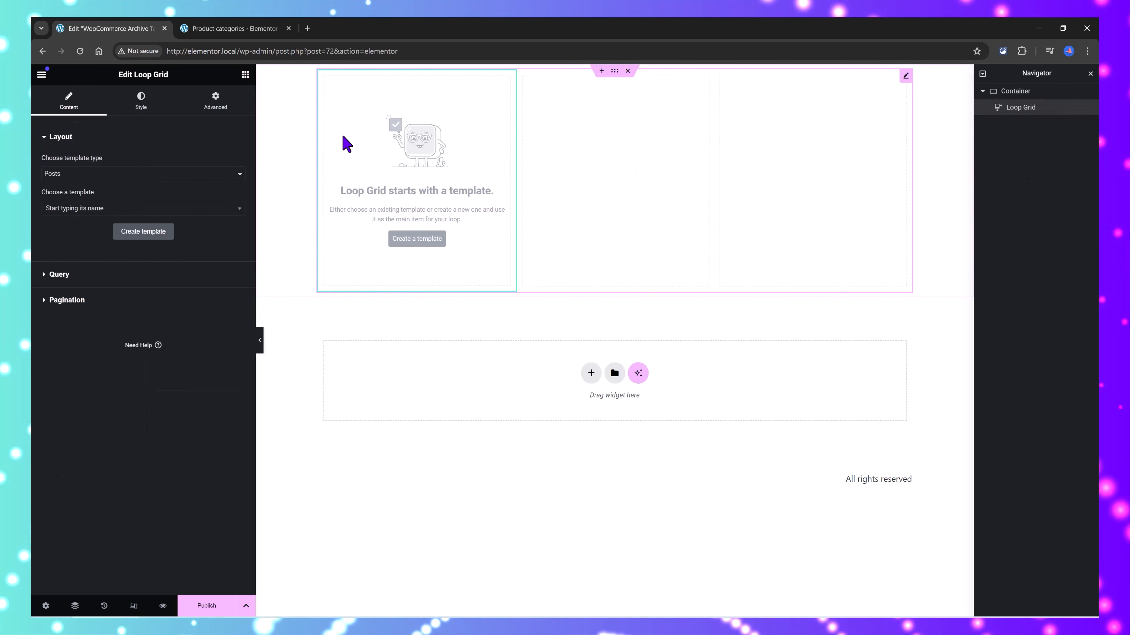
Step: Set the Loop Grid's template type to Products and assign the Elementor Loop Item #75 template
click(98, 175)
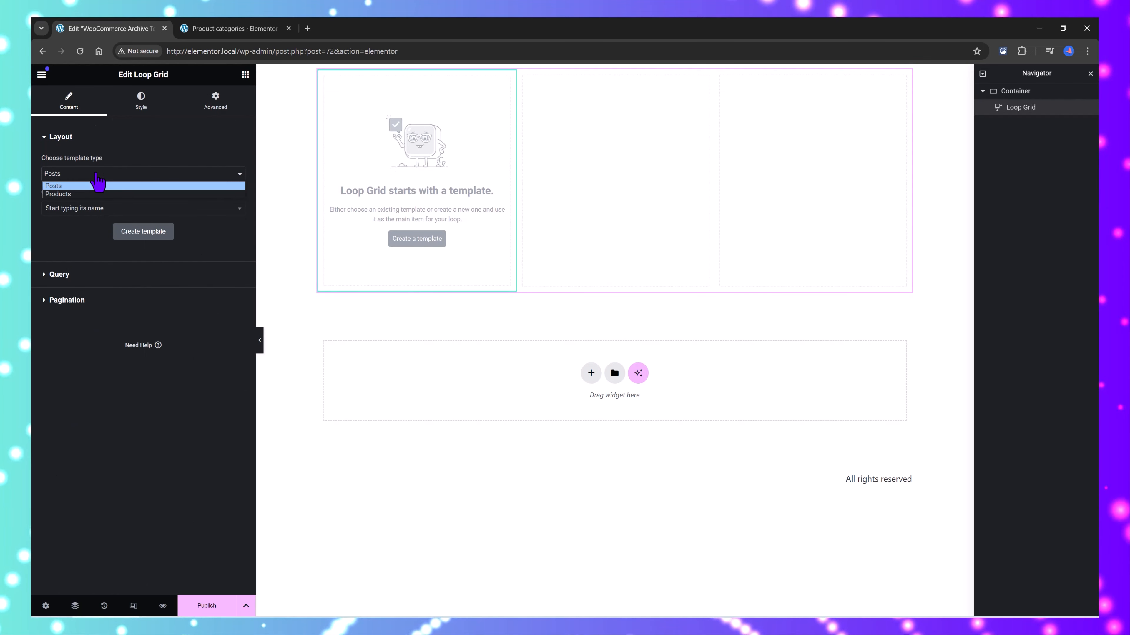
click(80, 195)
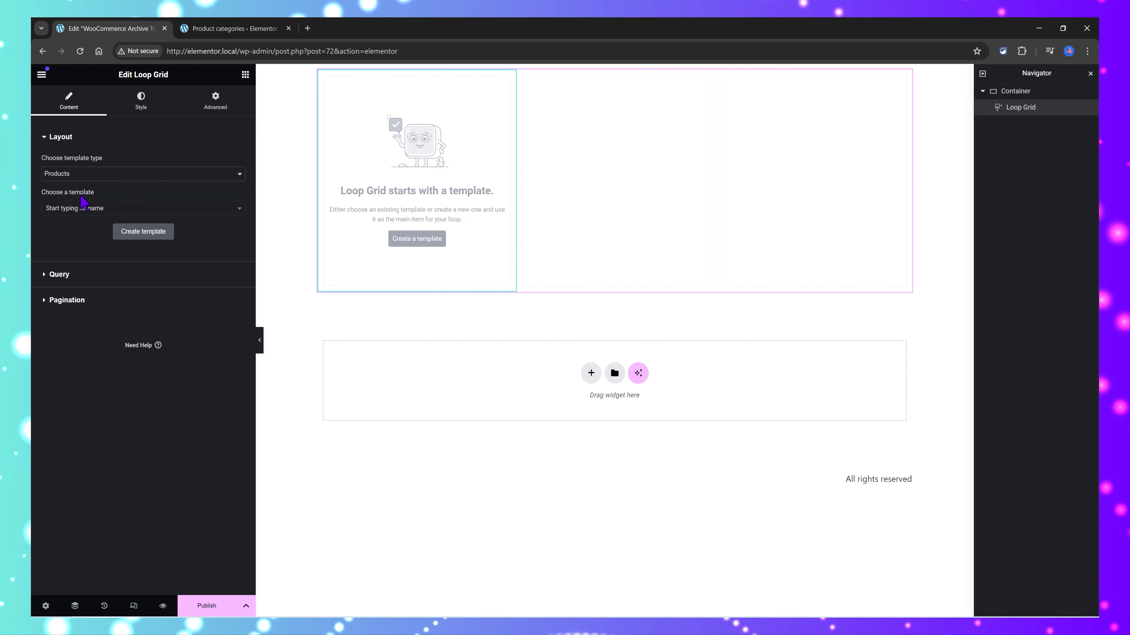
click(102, 209)
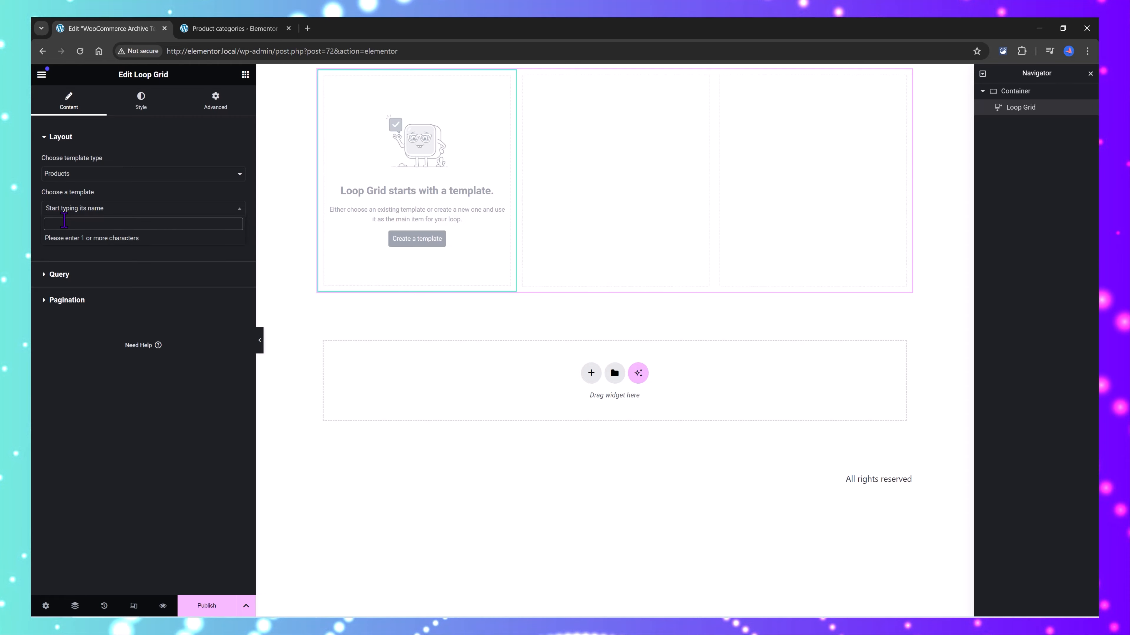
text(Elementor)
click(99, 240)
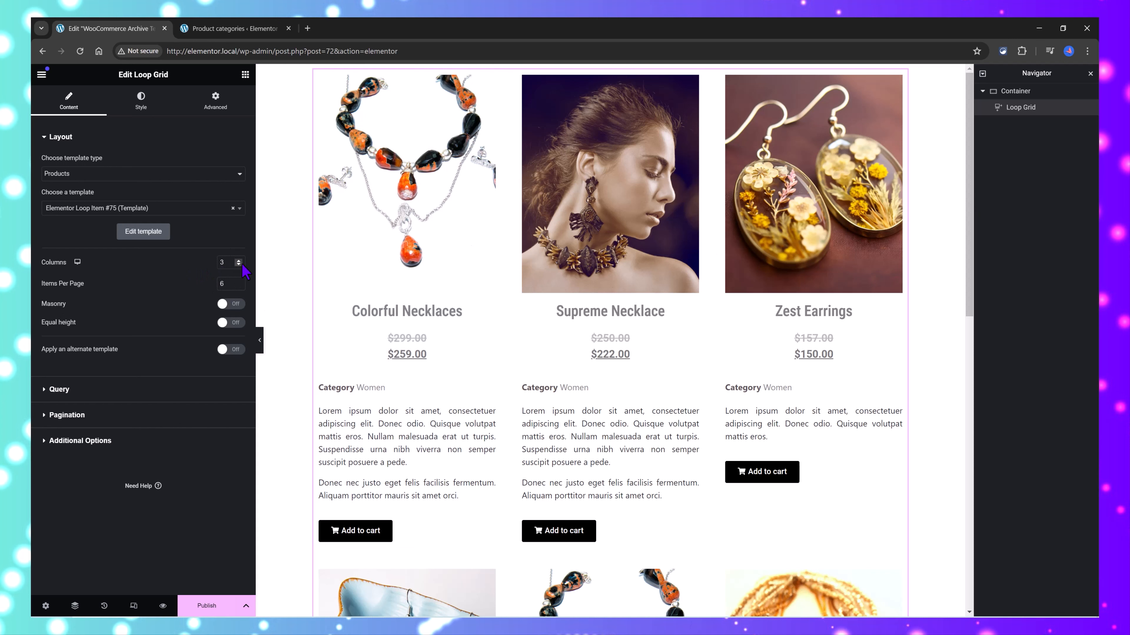
Step: Set the Loop Grid to 2 columns and turn on Equal height
drag(235, 264, 198, 264)
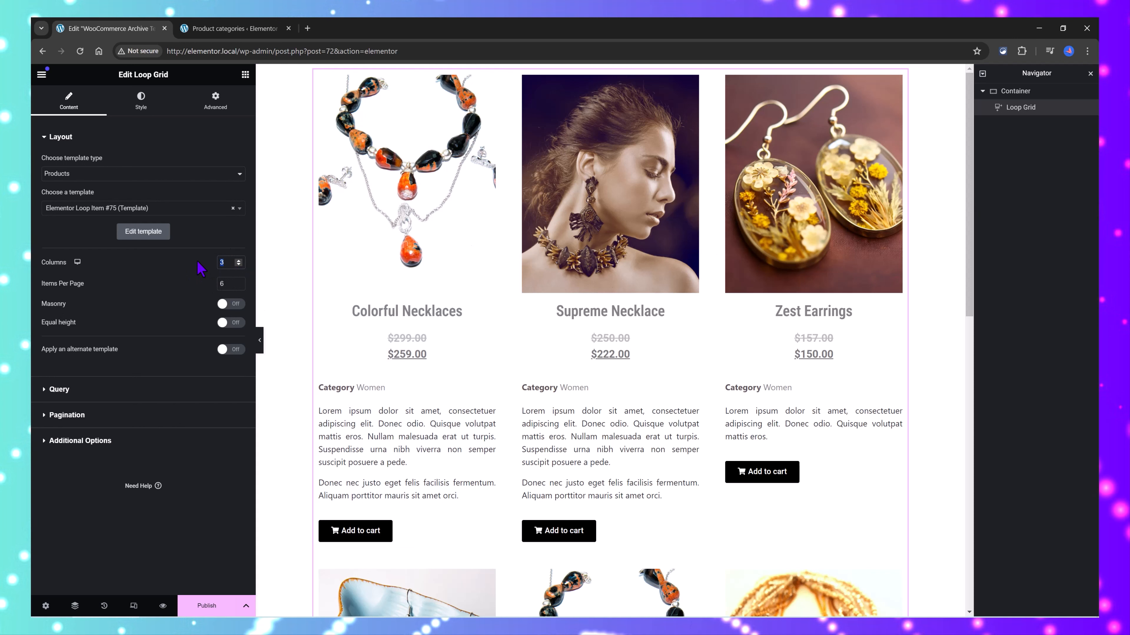
text(2)
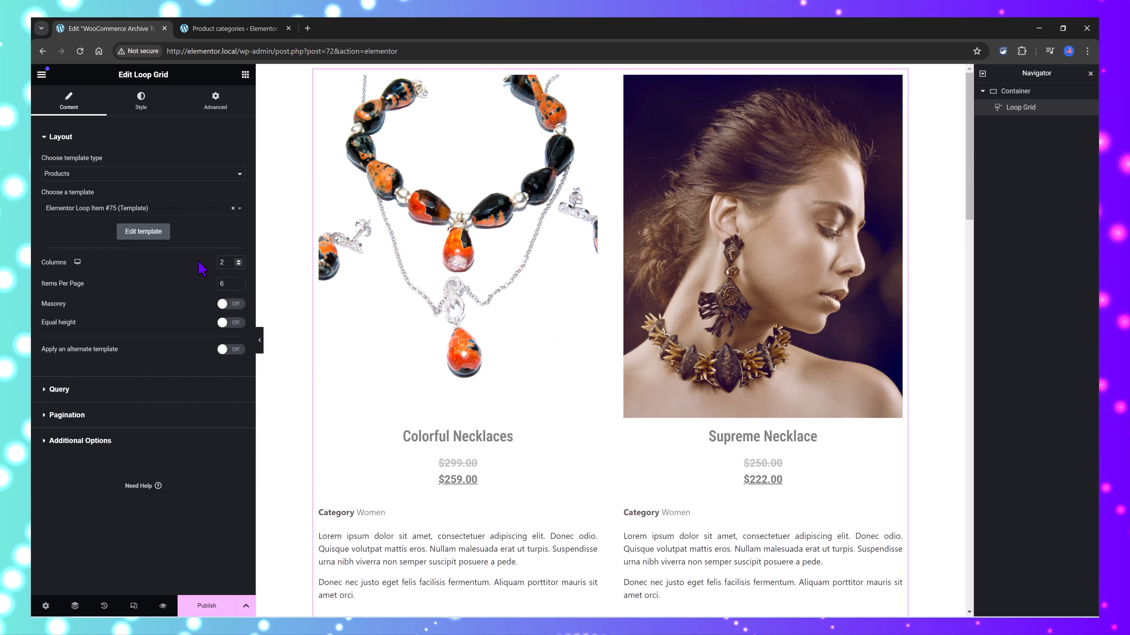
scroll(623, 423, down, 6)
scroll(664, 398, down, 15)
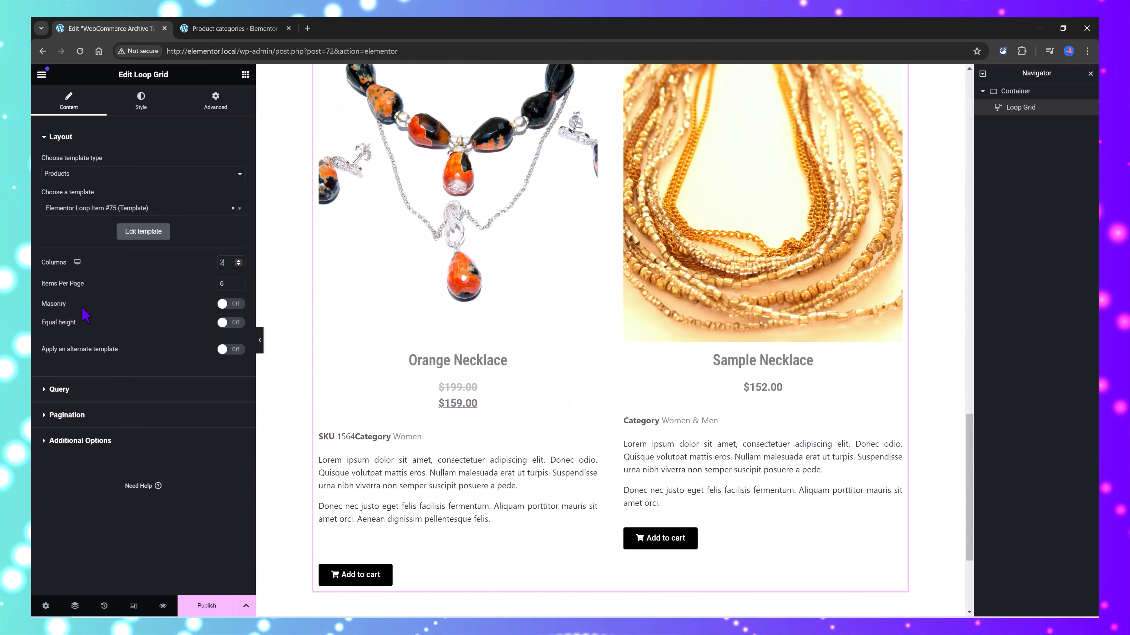
click(230, 323)
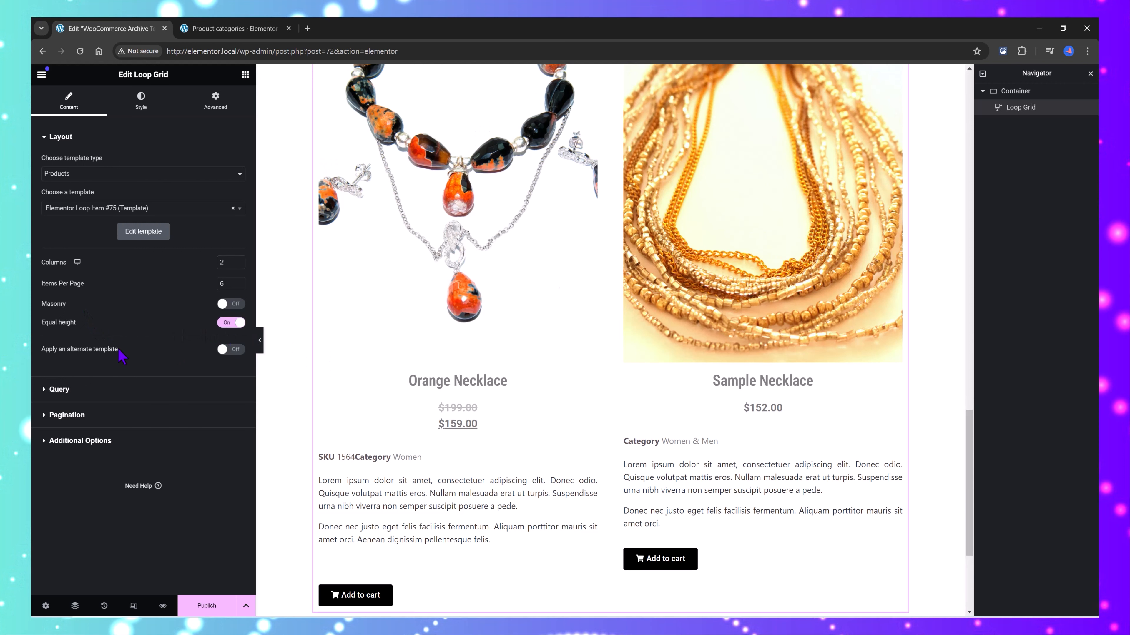
Step: Set the Loop Grid's query source to Sale and include products by Term
click(59, 390)
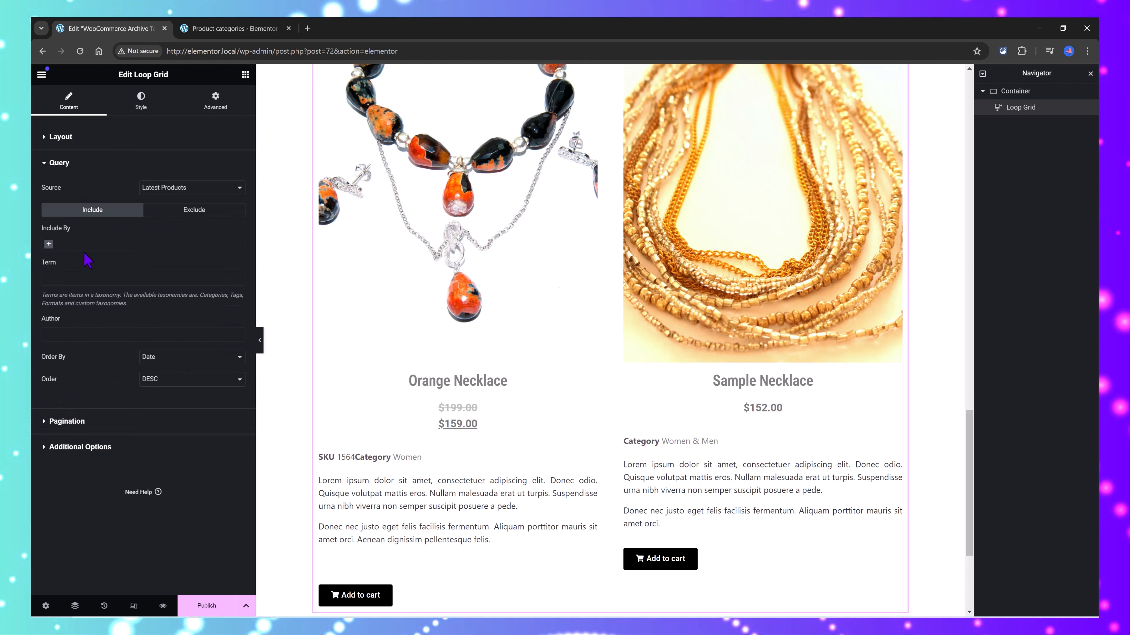
click(167, 191)
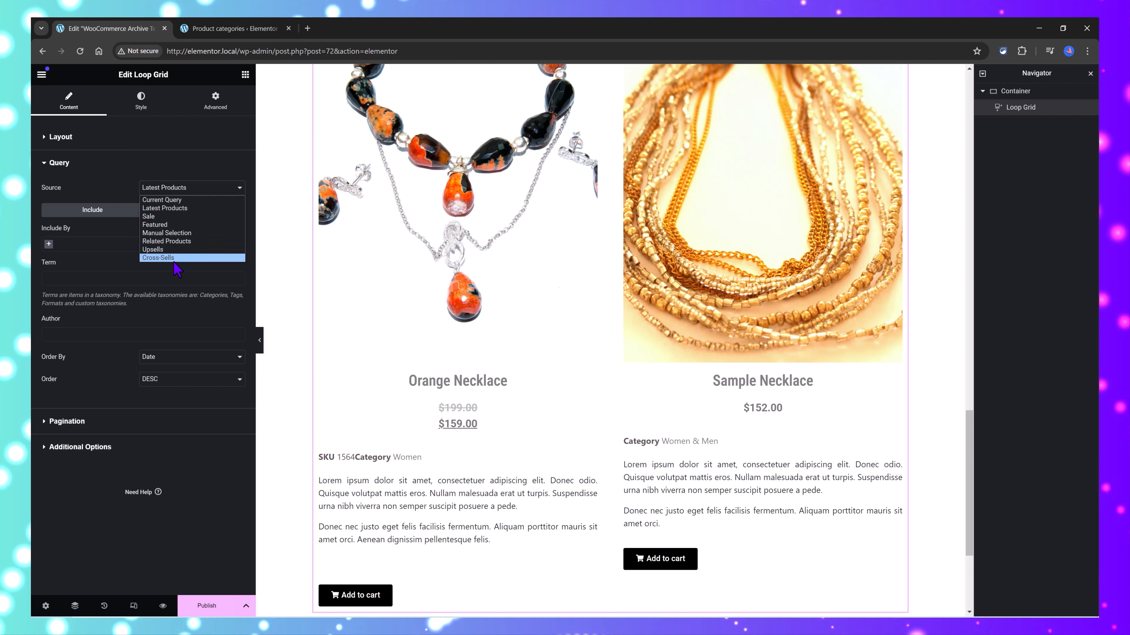
click(165, 217)
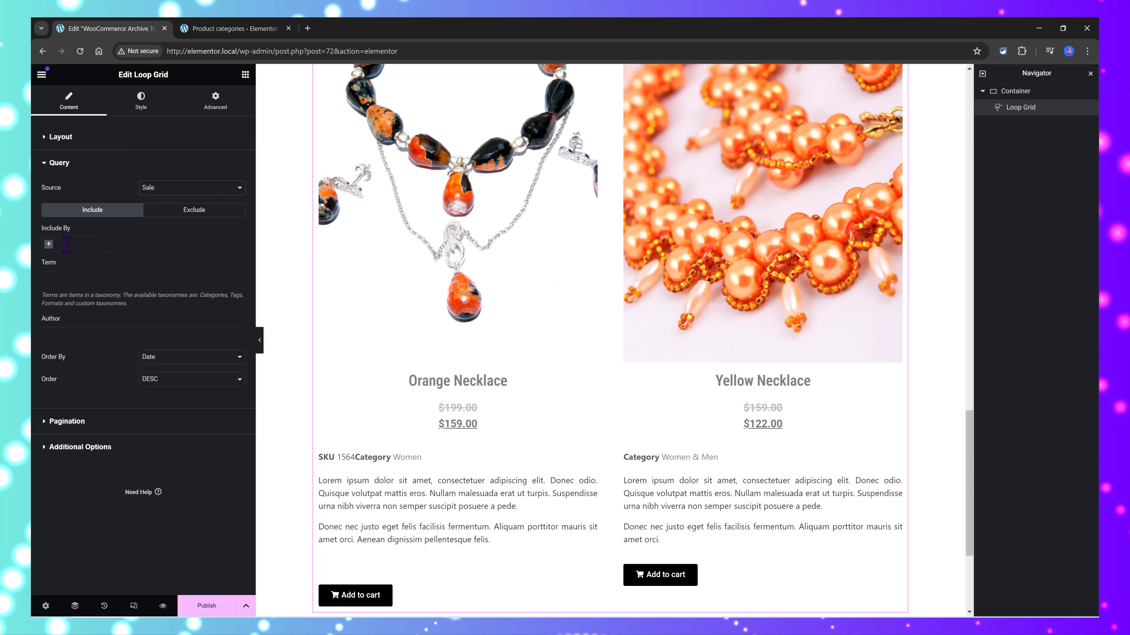
click(51, 247)
click(78, 259)
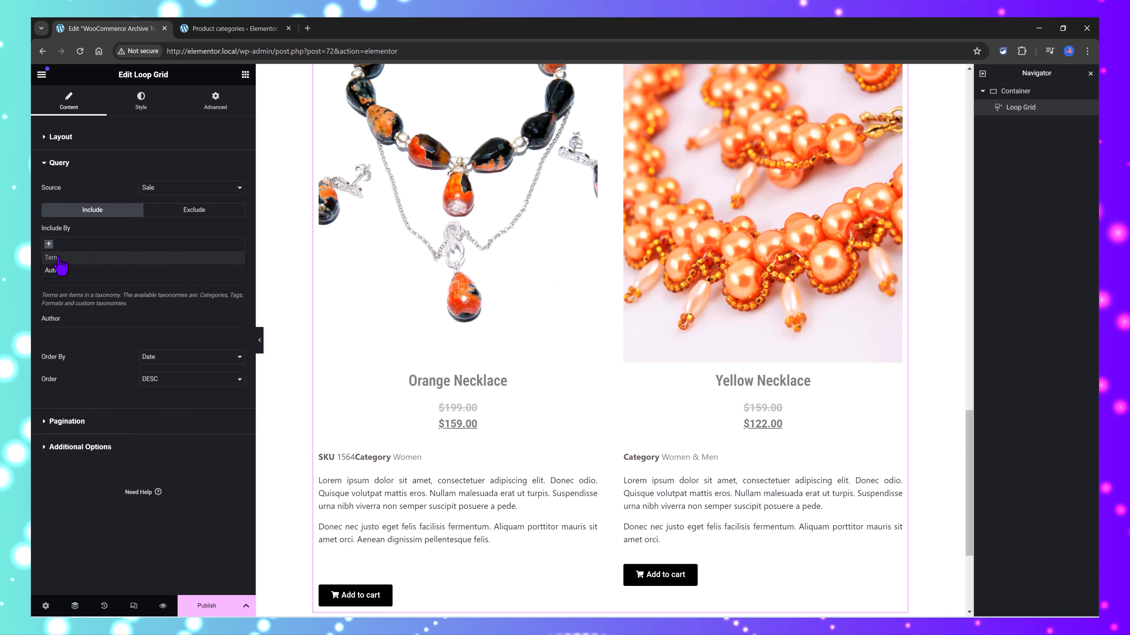
click(129, 283)
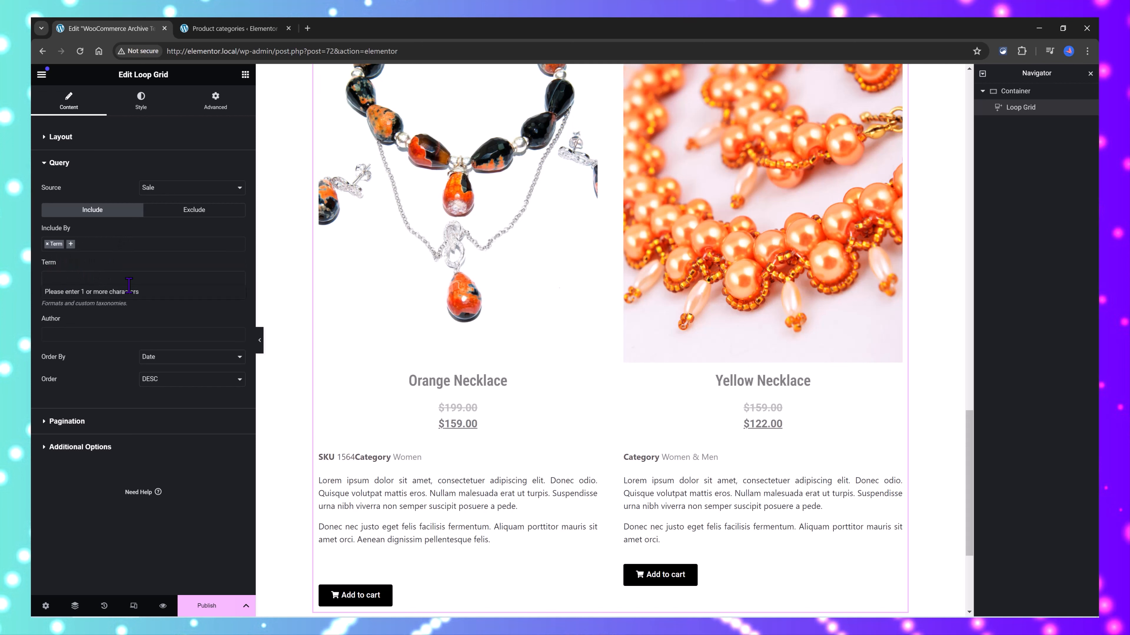
Step: Check the category slugs on the Product categories page and add the Product categories: Women term to the query
click(208, 31)
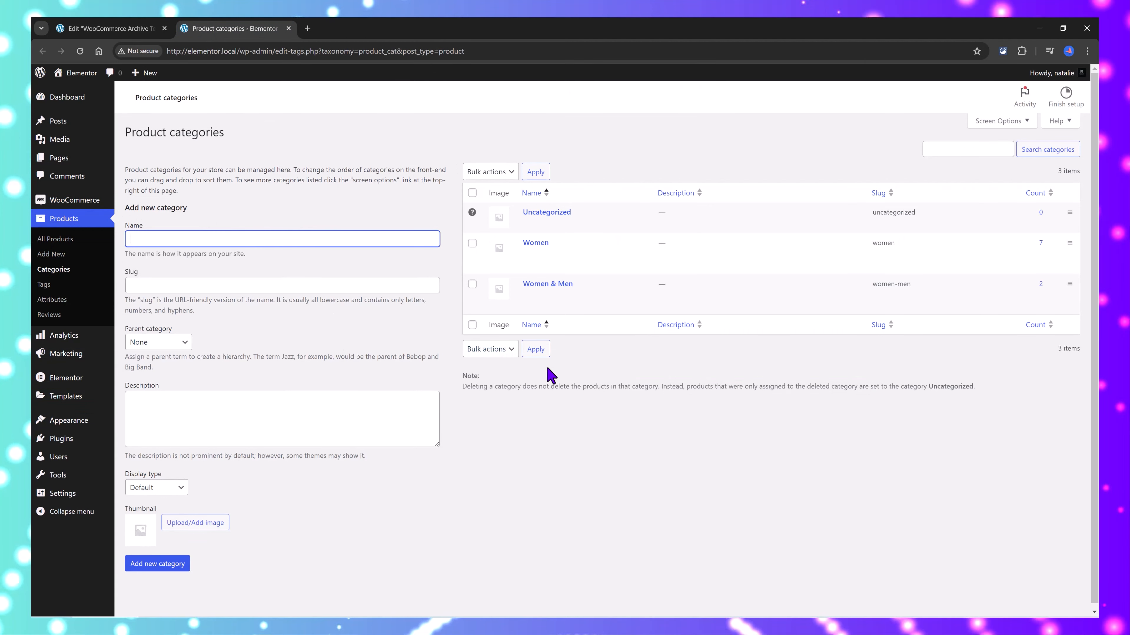
mouse_move(624, 269)
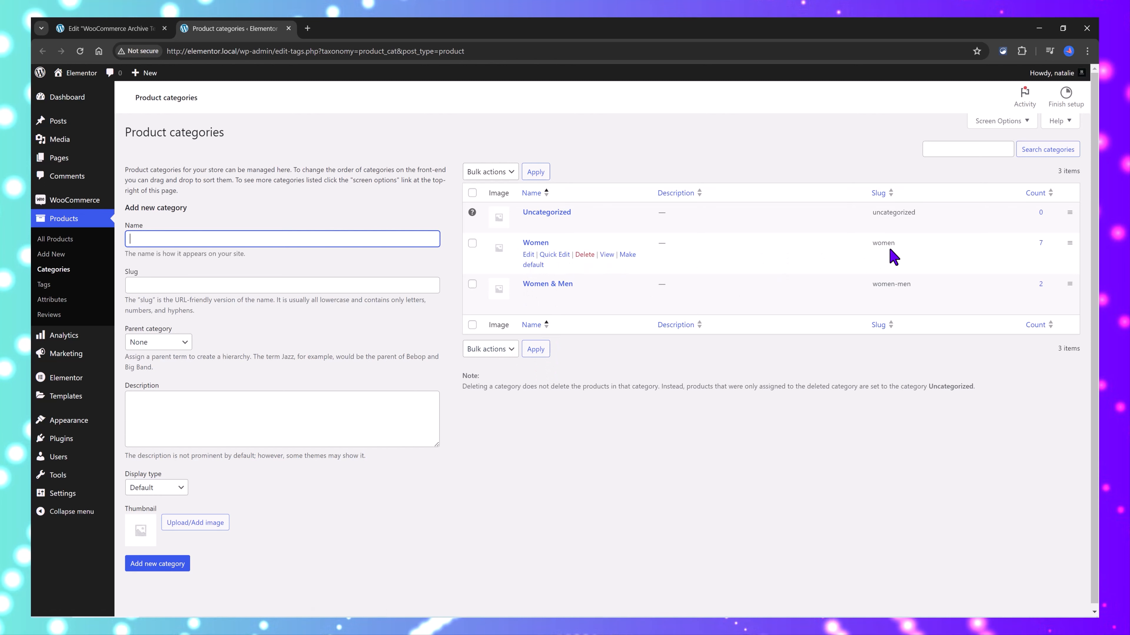
drag(866, 248, 933, 247)
drag(870, 289, 947, 293)
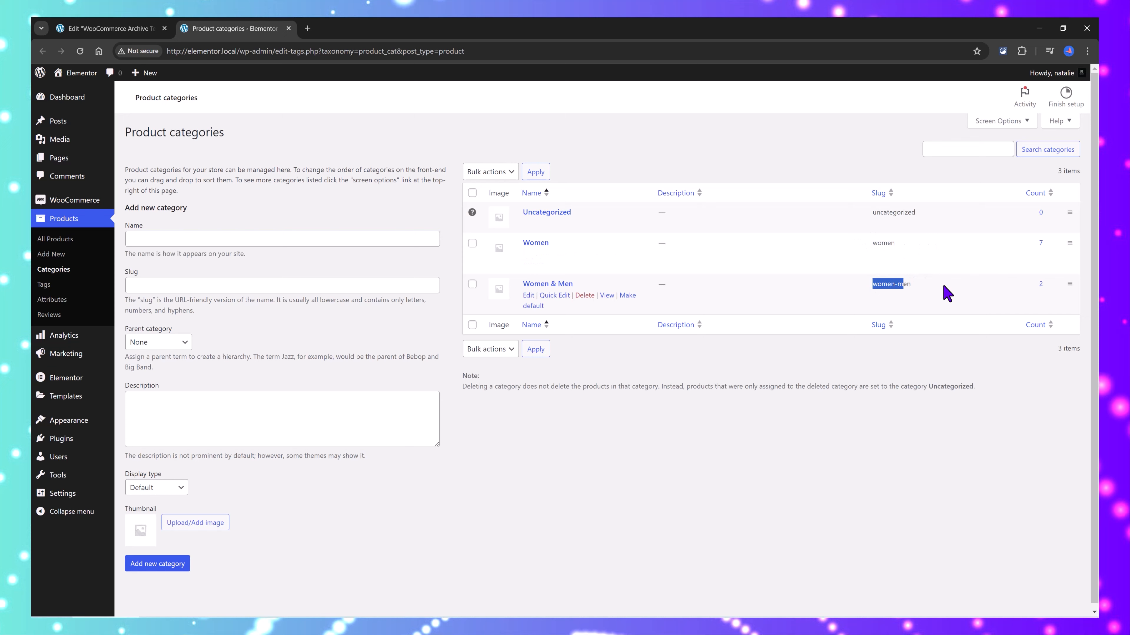
click(117, 29)
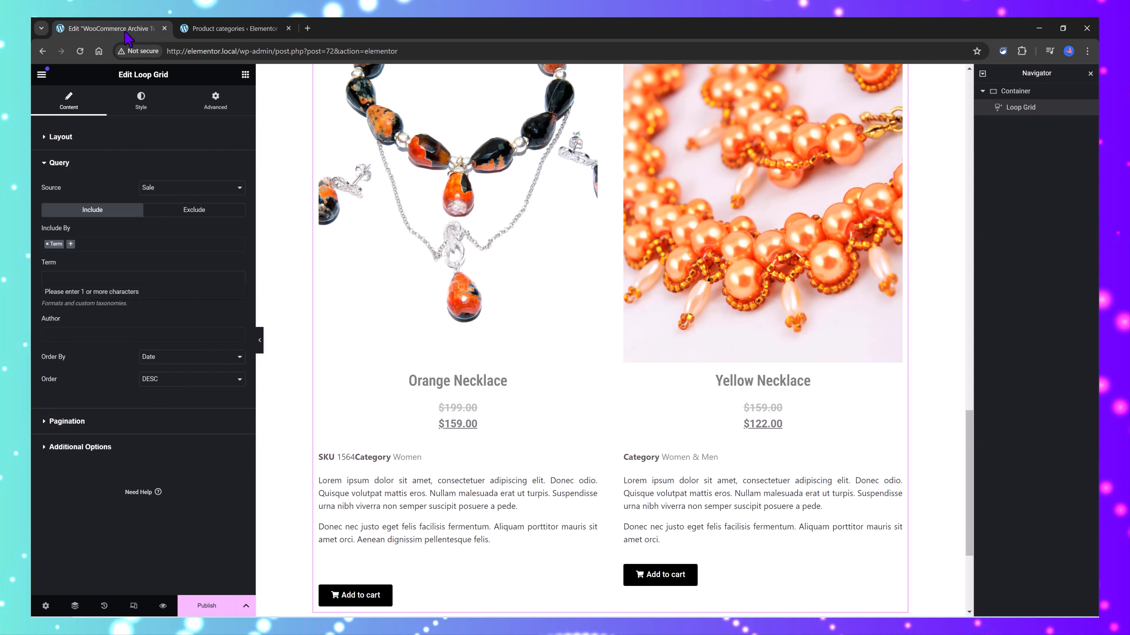
click(61, 282)
text(women)
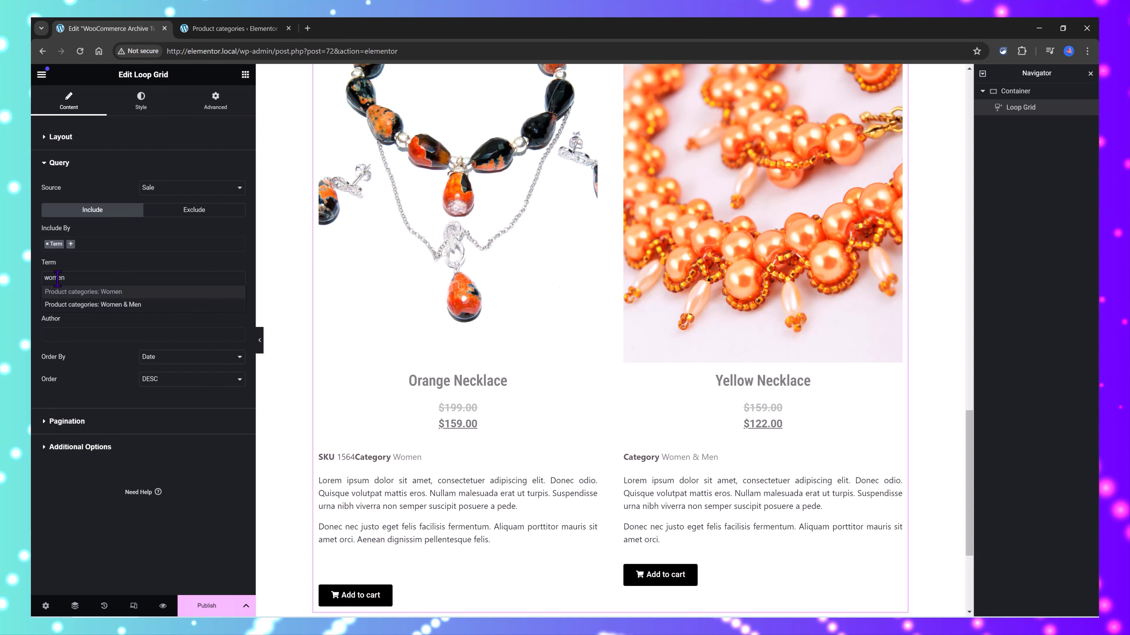
click(193, 362)
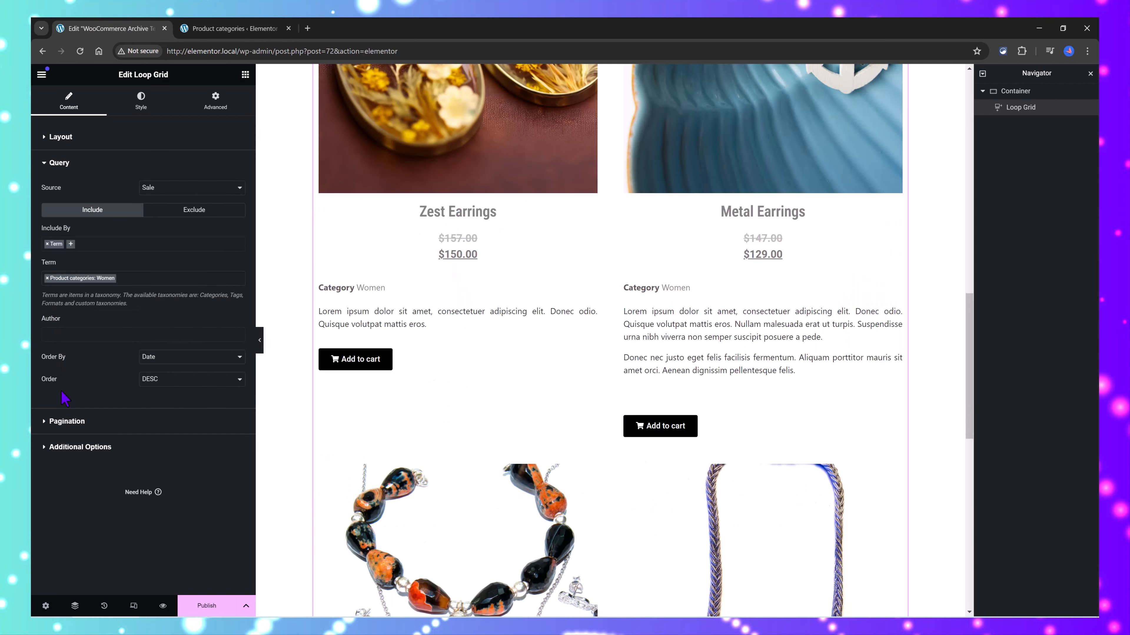
click(190, 357)
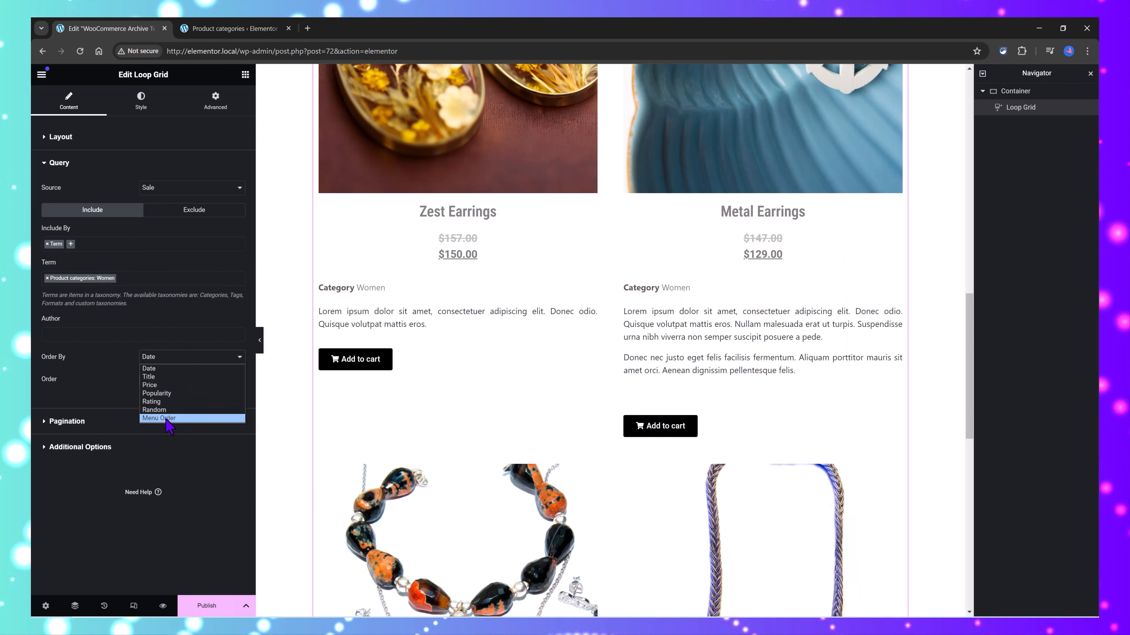
click(95, 392)
Step: Set the Loop Grid's pagination to Previous/Next
click(49, 425)
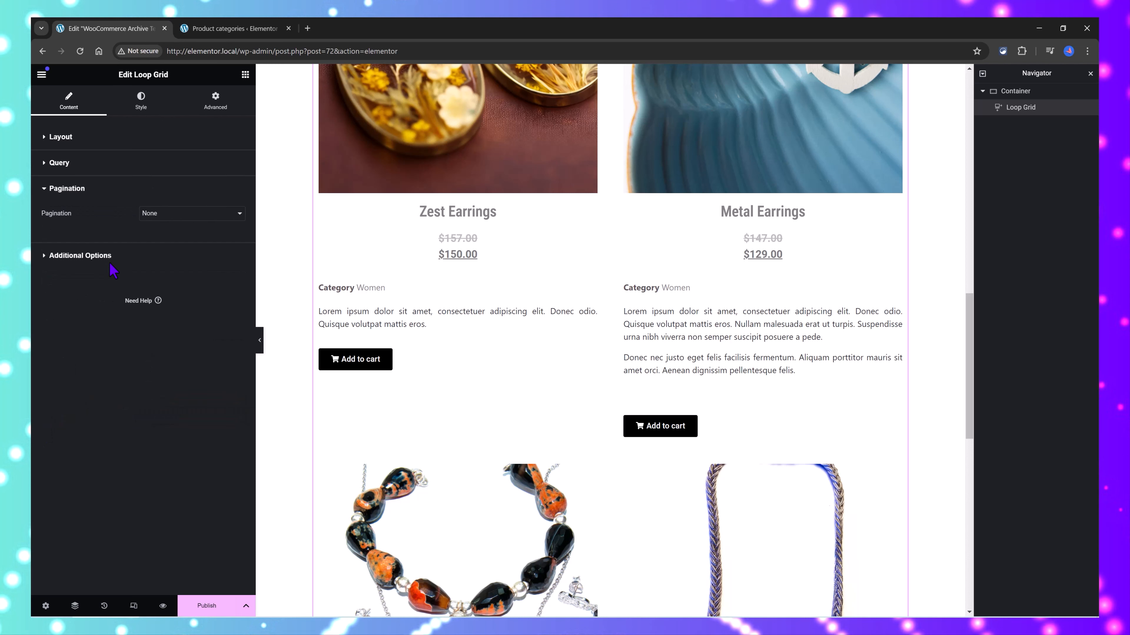
click(173, 214)
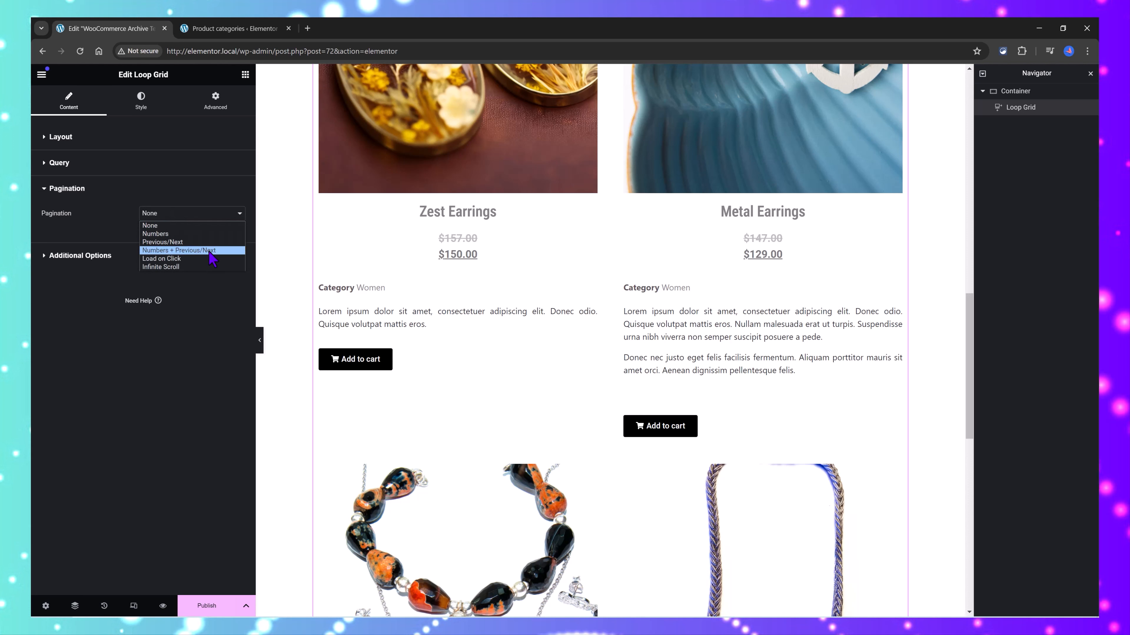
click(178, 243)
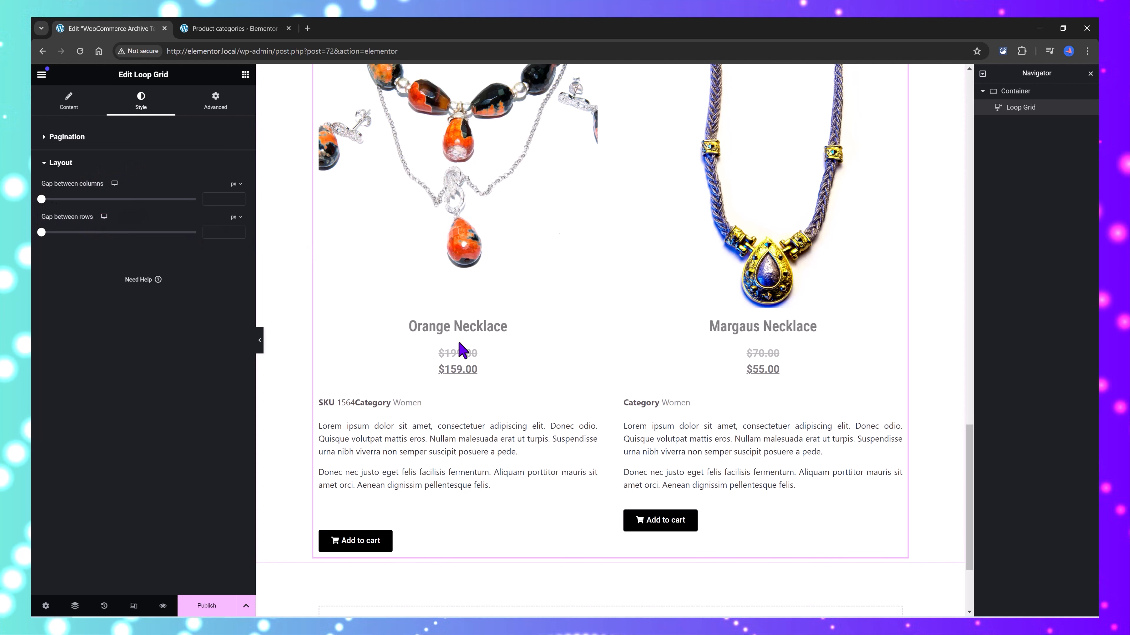
Step: Set the Loop Grid's gap between columns and gap between rows to 0 px
scroll(431, 353, up, 15)
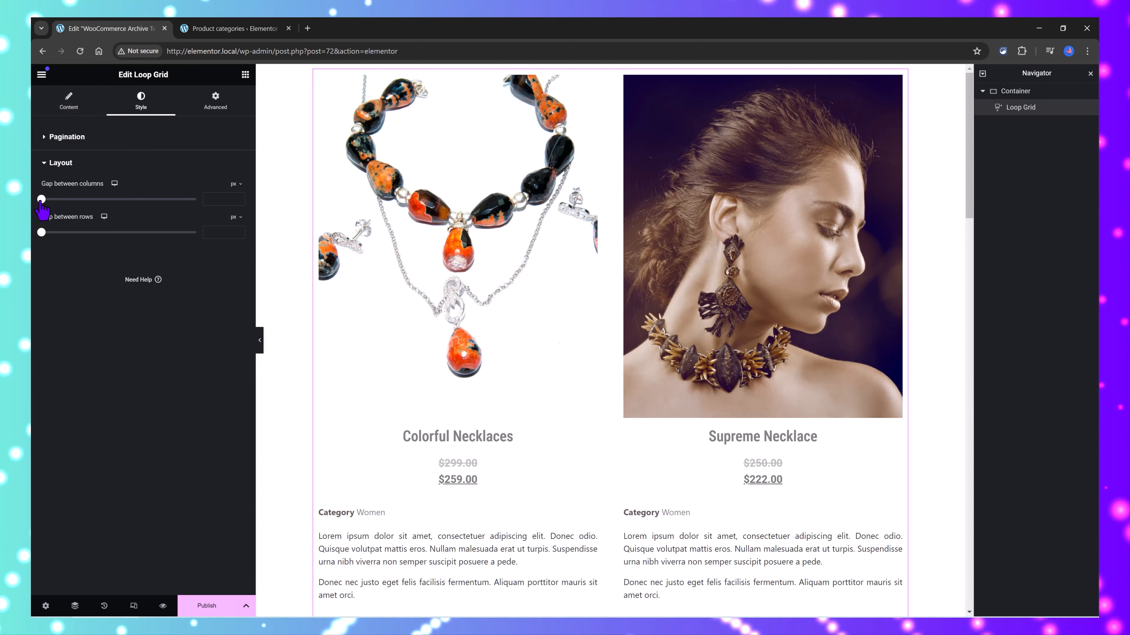
drag(43, 201, 178, 210)
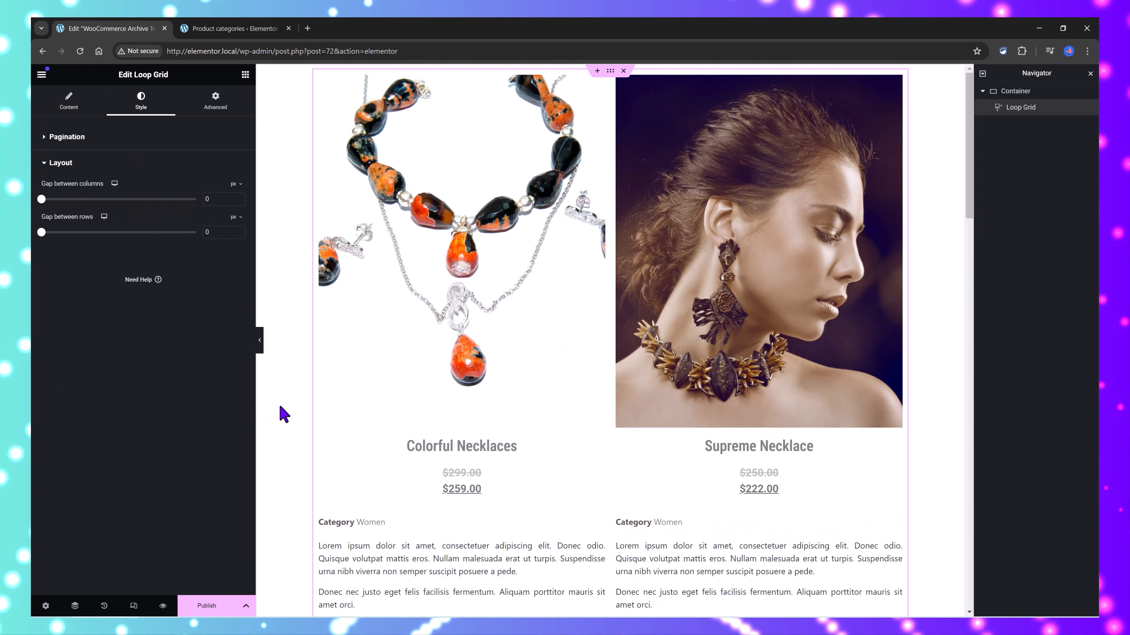
scroll(296, 290, down, 4)
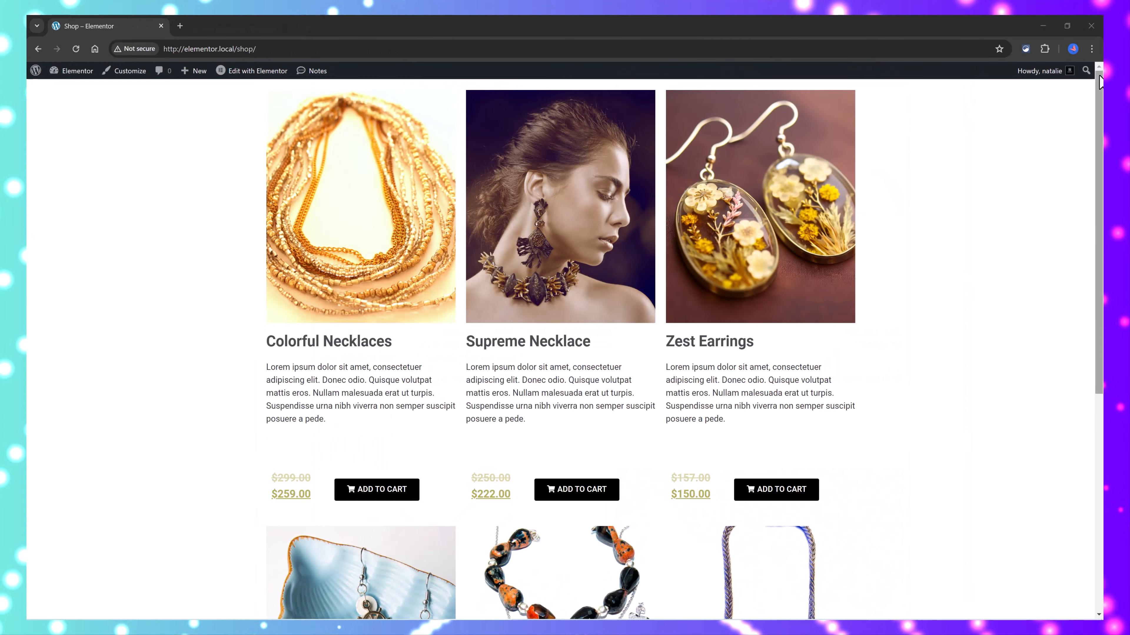
Step: Review the shop page and the Colorful Necklaces product page, and add one Colorful Necklaces to the cart
drag(1096, 87, 1102, 244)
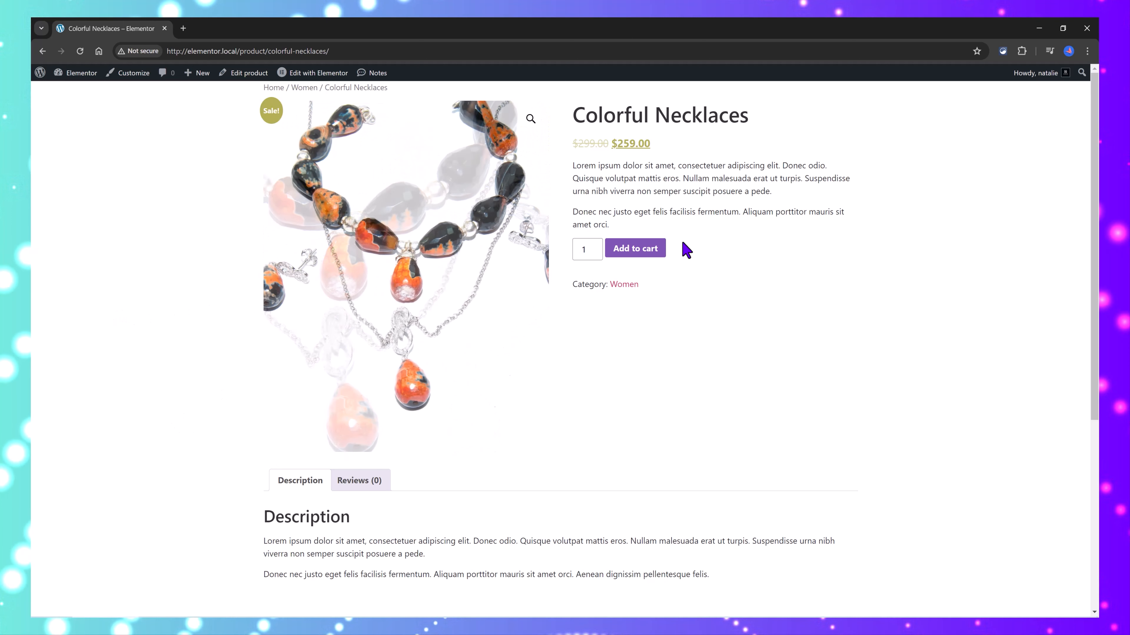
scroll(740, 332, down, 3)
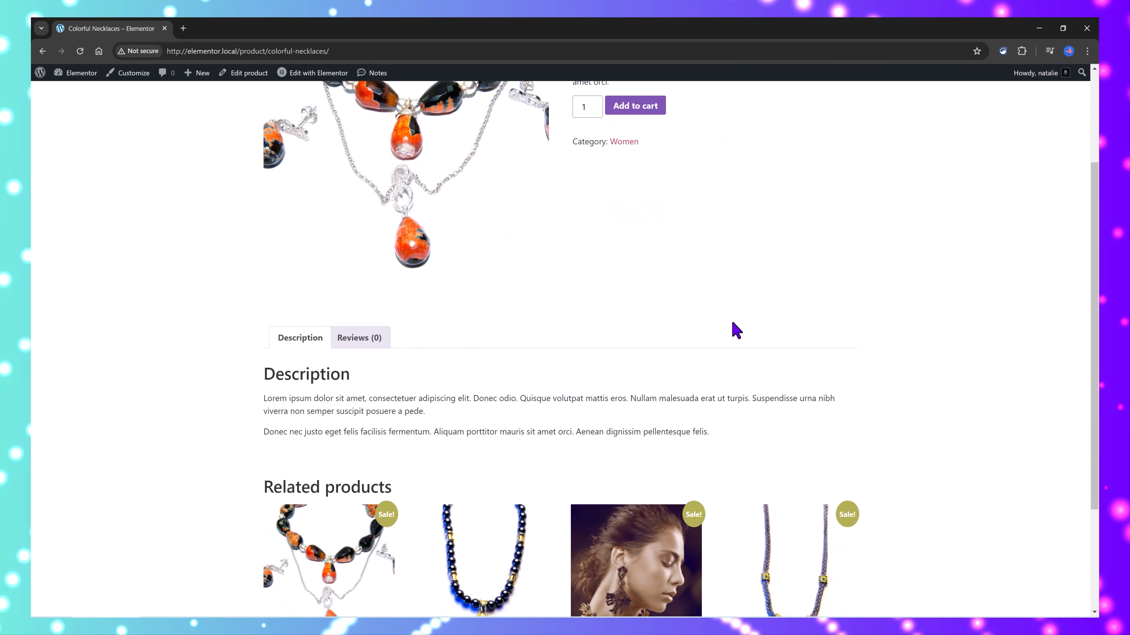
scroll(736, 330, up, 3)
click(659, 251)
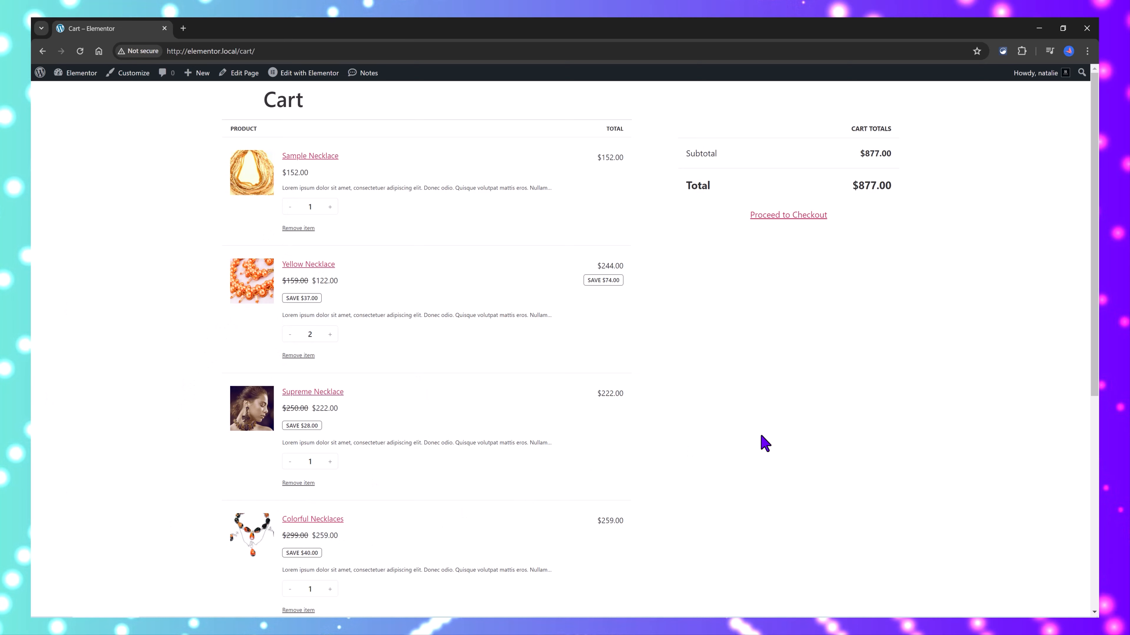
Step: Proceed from the cart to checkout and review the checkout form and the live shop page
click(804, 218)
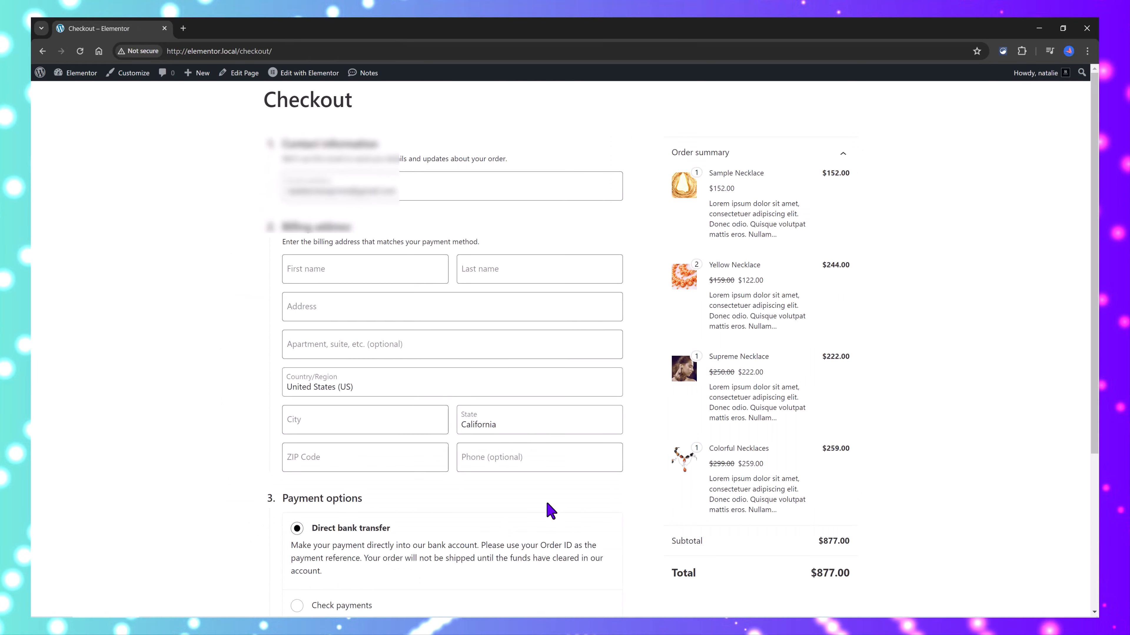
scroll(348, 356, down, 5)
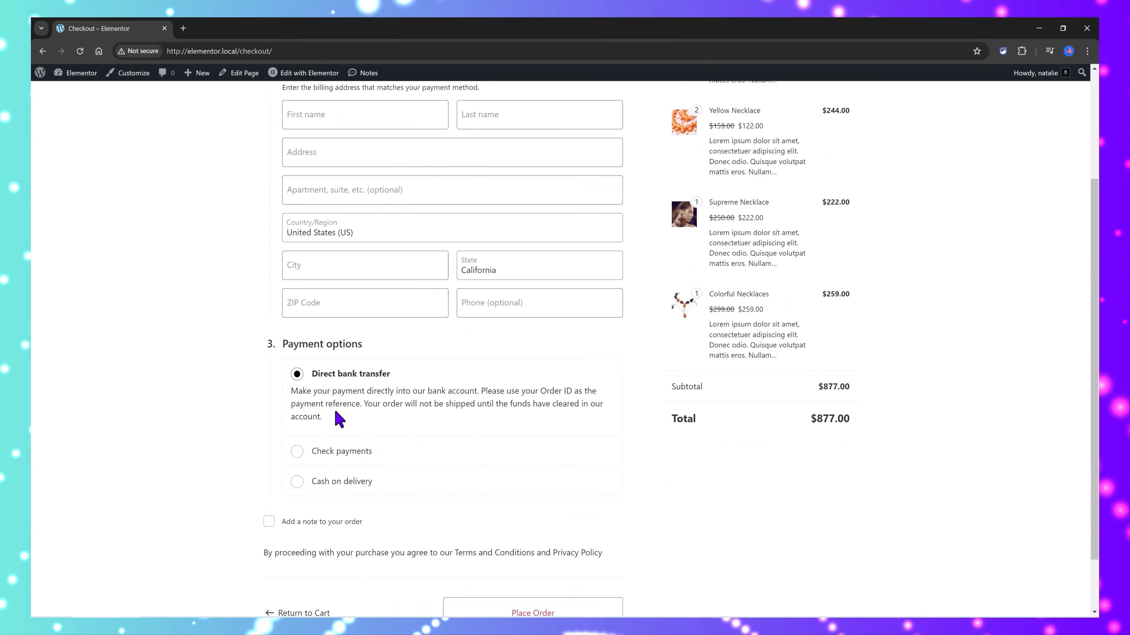
scroll(285, 467, up, 5)
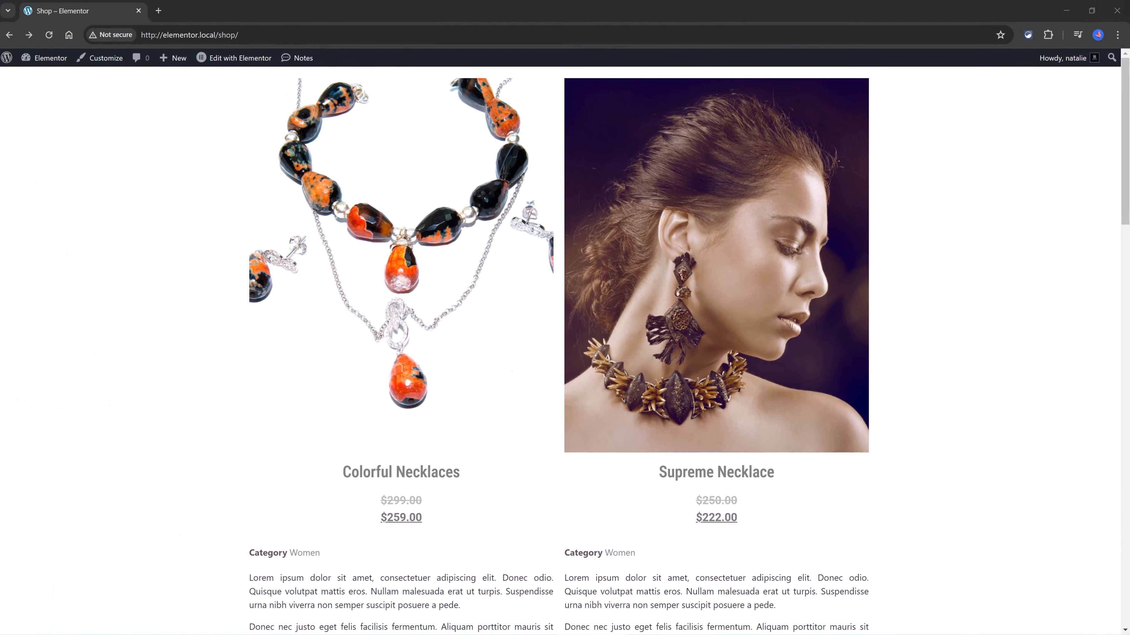
drag(1122, 178, 1112, 280)
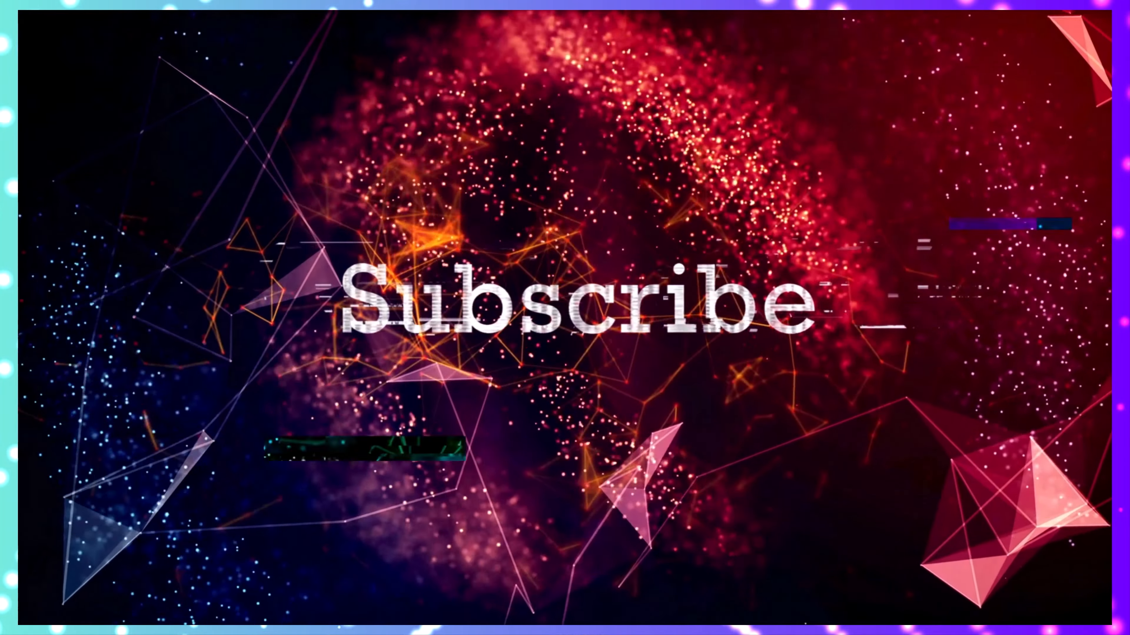